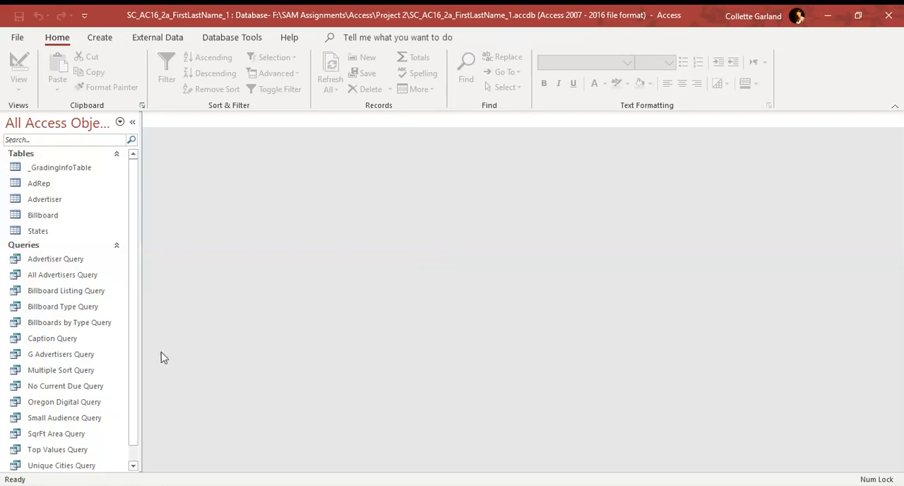
Open the Billboard Listing Query in Design View and remove the Facing field from it
{"action": "right_click", "coordinate": [82, 293]}
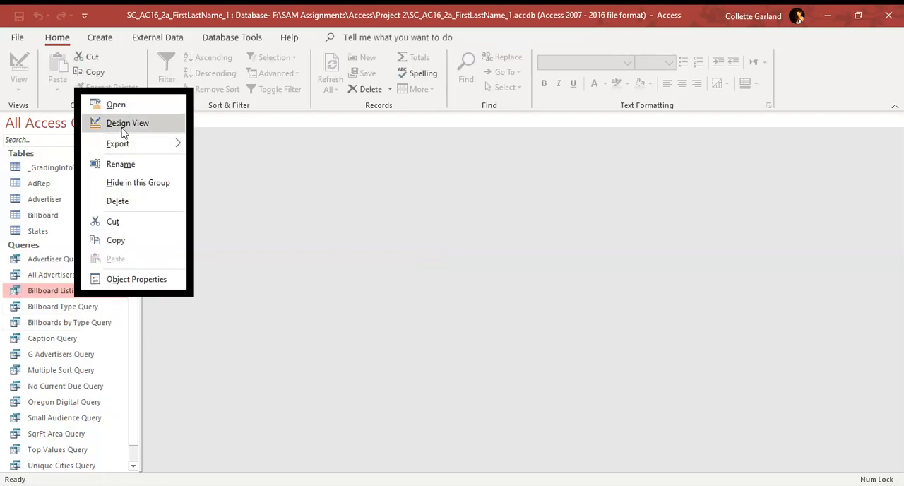
{"action": "left_click", "coordinate": [123, 124]}
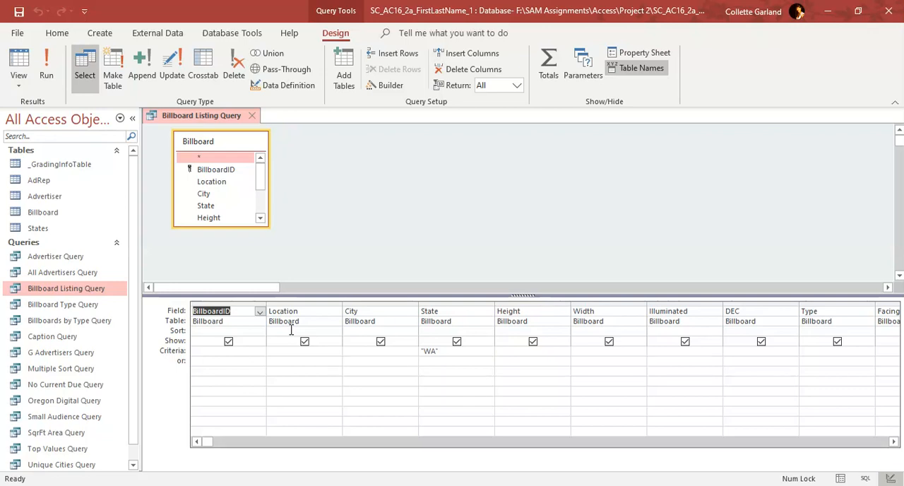
{"action": "left_click", "coordinate": [891, 316]}
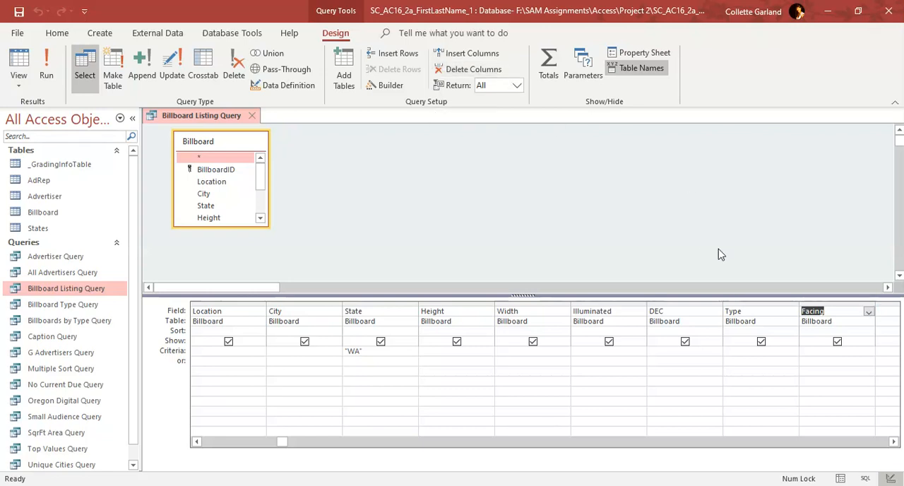
{"action": "key", "text": "Delete"}
{"action": "left_click", "coordinate": [787, 390]}
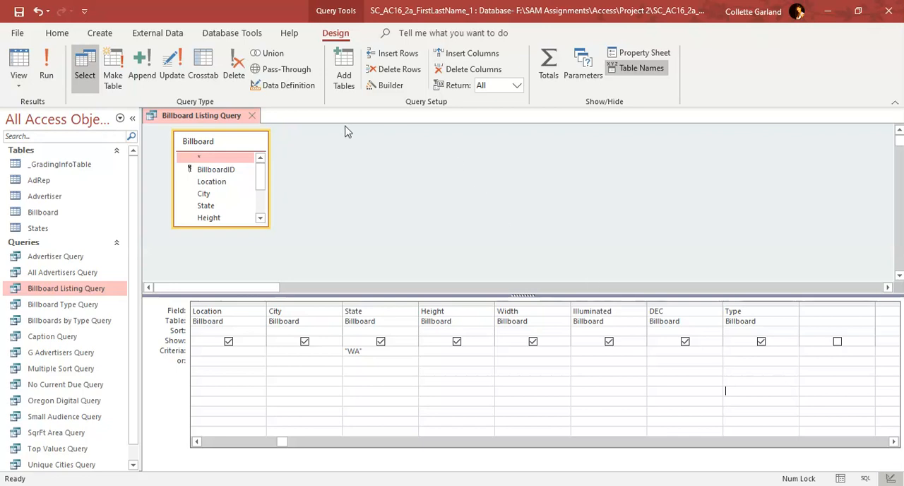
Save the modified Billboard Listing Query, run it to view its records, and close it
{"action": "right_click", "coordinate": [236, 116]}
{"action": "left_click", "coordinate": [253, 127]}
{"action": "left_click", "coordinate": [47, 67]}
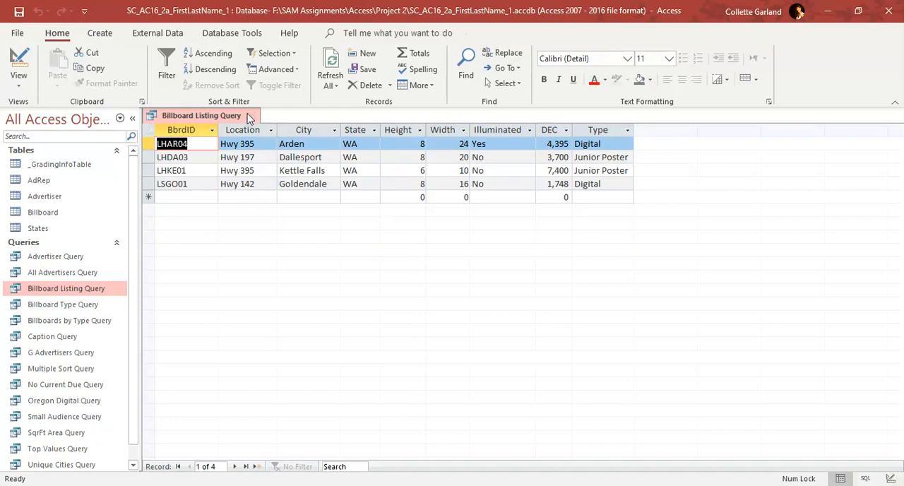
{"action": "left_click", "coordinate": [251, 117]}
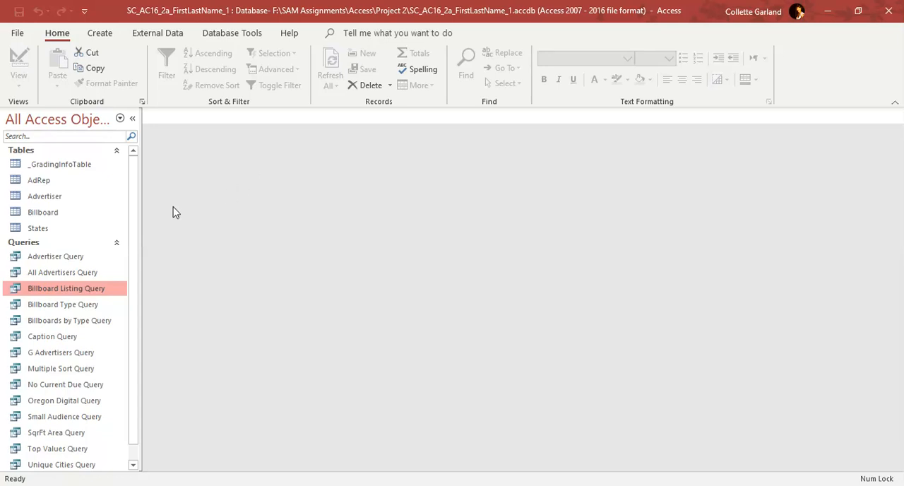
Start a new query in Design View based on the AdRep table
{"action": "left_click", "coordinate": [55, 183]}
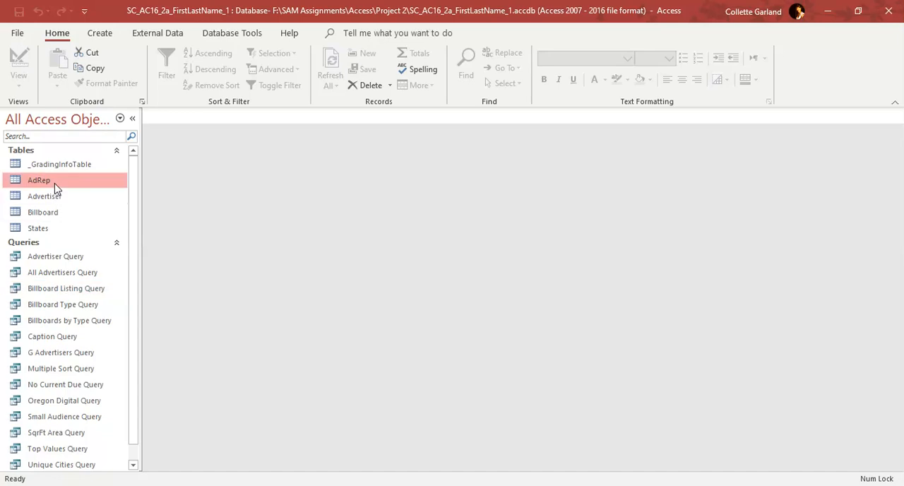
{"action": "left_click", "coordinate": [99, 35]}
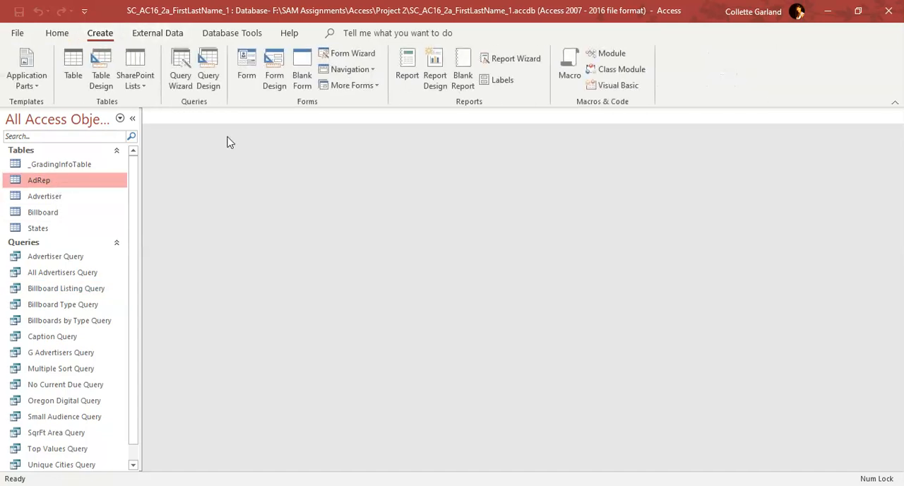
{"action": "left_click", "coordinate": [209, 93]}
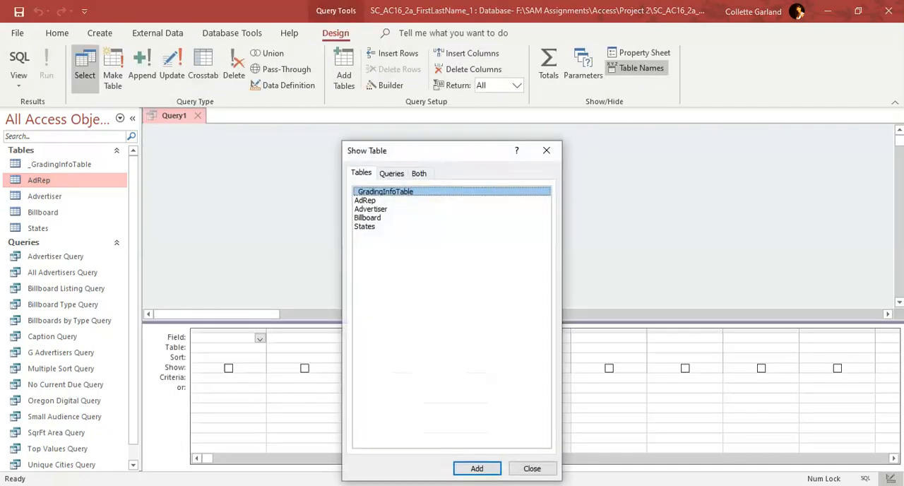
{"action": "left_click", "coordinate": [365, 200]}
{"action": "left_click", "coordinate": [477, 468]}
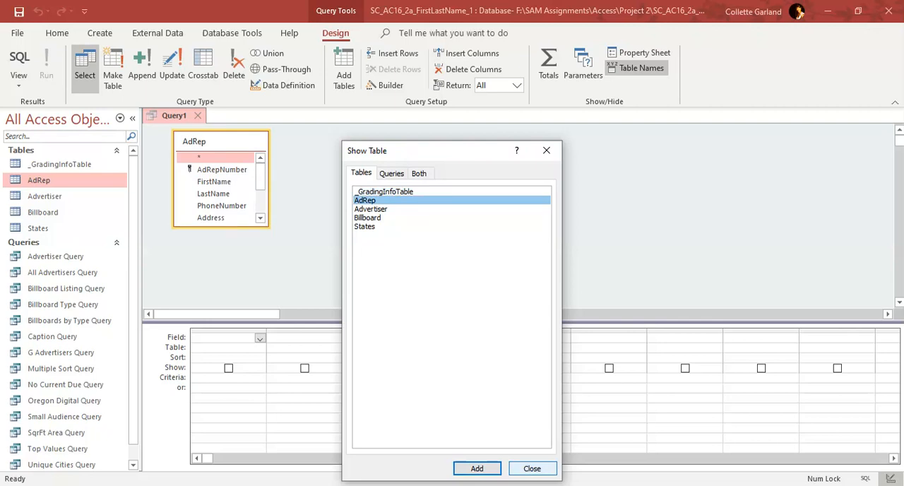
{"action": "left_click", "coordinate": [532, 468]}
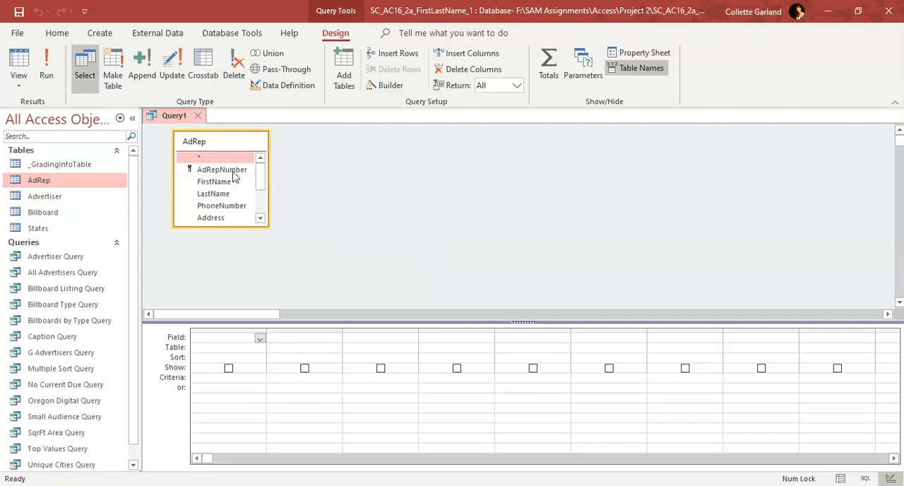
Add the AdRepNumber, LastName, FirstName and DateHired fields to the query, in that order
{"action": "double_click", "coordinate": [235, 176]}
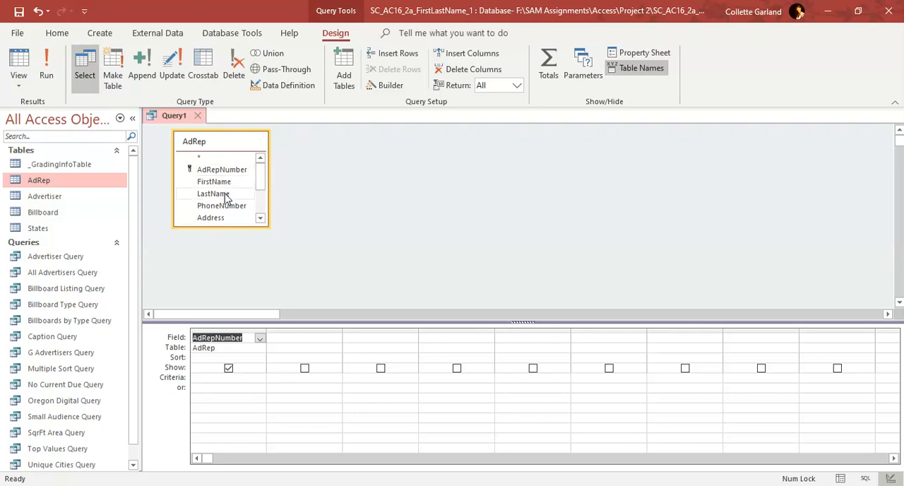
{"action": "left_click_drag", "start_coordinate": [226, 195], "coordinate": [289, 339]}
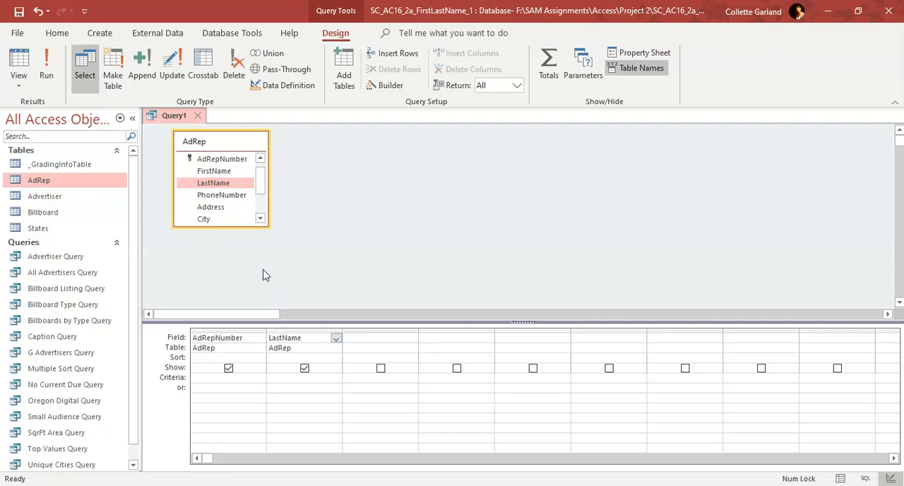
{"action": "double_click", "coordinate": [214, 172]}
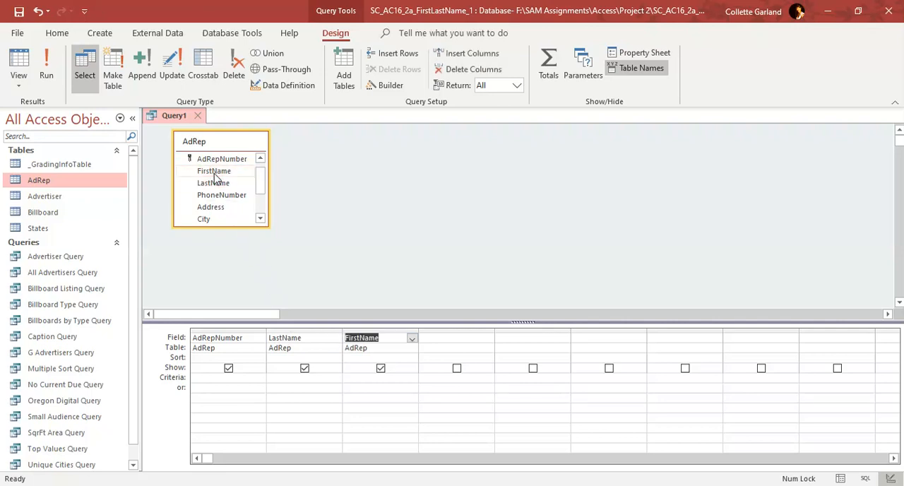
{"action": "left_click", "coordinate": [258, 204]}
{"action": "double_click", "coordinate": [216, 218]}
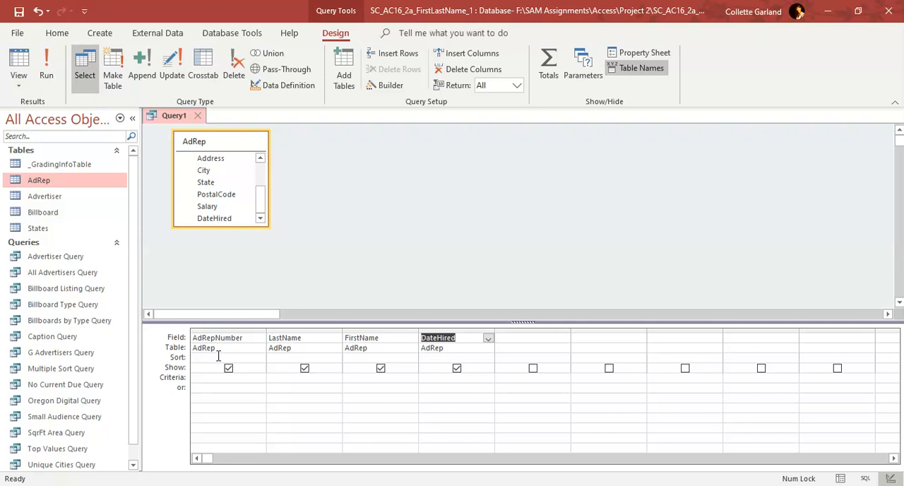
Sort the query by DateHired in ascending order
{"action": "left_click", "coordinate": [470, 358]}
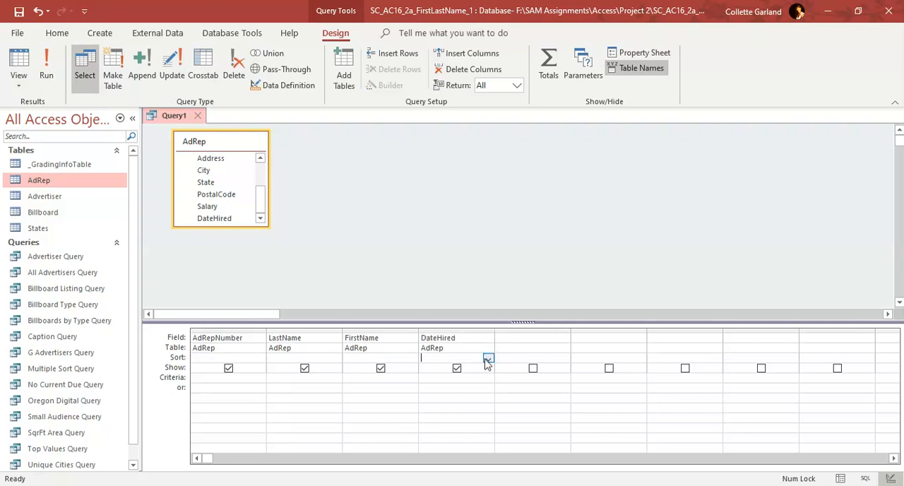
{"action": "left_click", "coordinate": [487, 358]}
{"action": "left_click", "coordinate": [480, 367]}
Save the query as AdRep Hired Query and close it
{"action": "right_click", "coordinate": [174, 117]}
{"action": "left_click", "coordinate": [207, 125]}
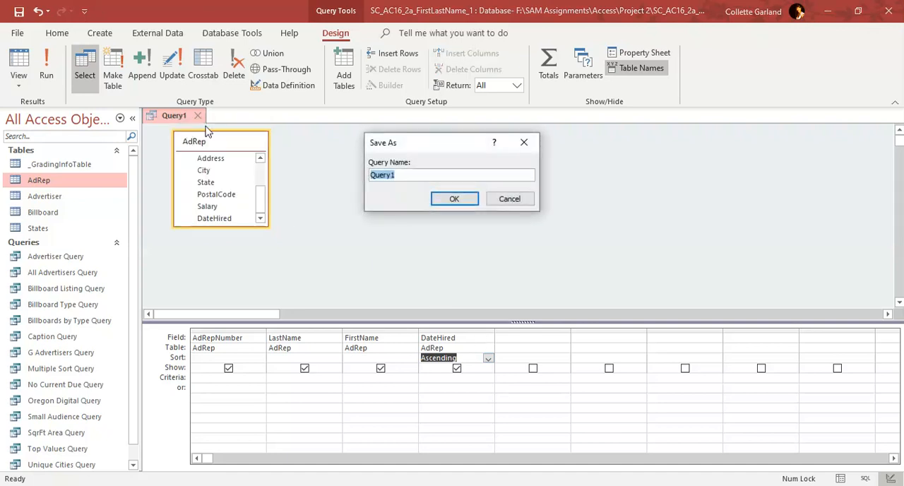
{"action": "type", "text": "AdRep Hired Query"}
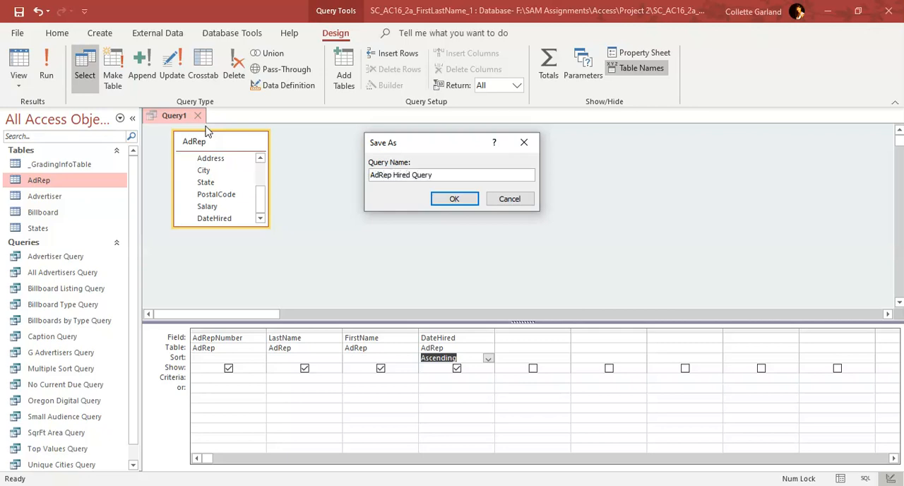
{"action": "key", "text": "Return"}
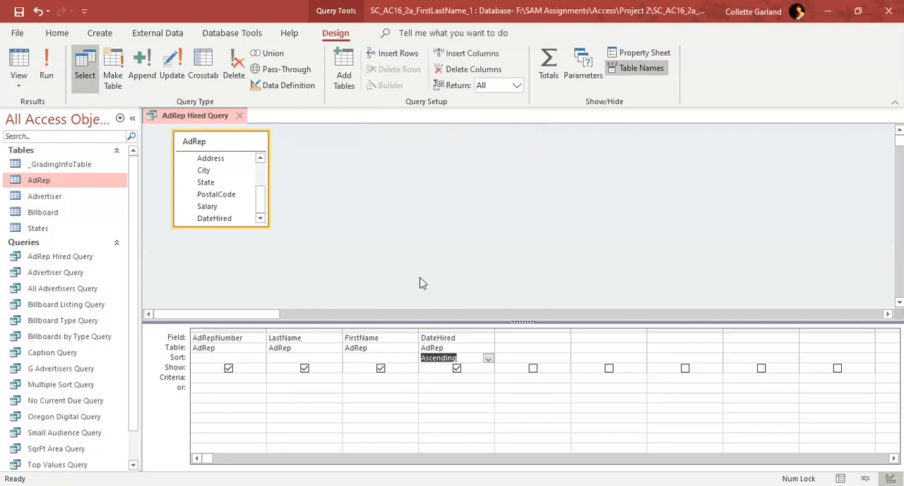
{"action": "left_click", "coordinate": [239, 115]}
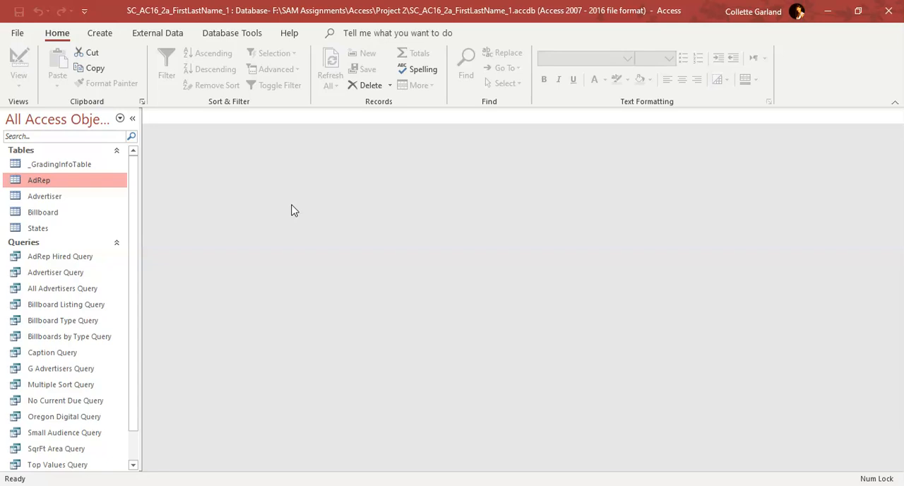
Start a new query in Design View based on the Billboard table
{"action": "left_click", "coordinate": [96, 212]}
{"action": "left_click", "coordinate": [108, 36]}
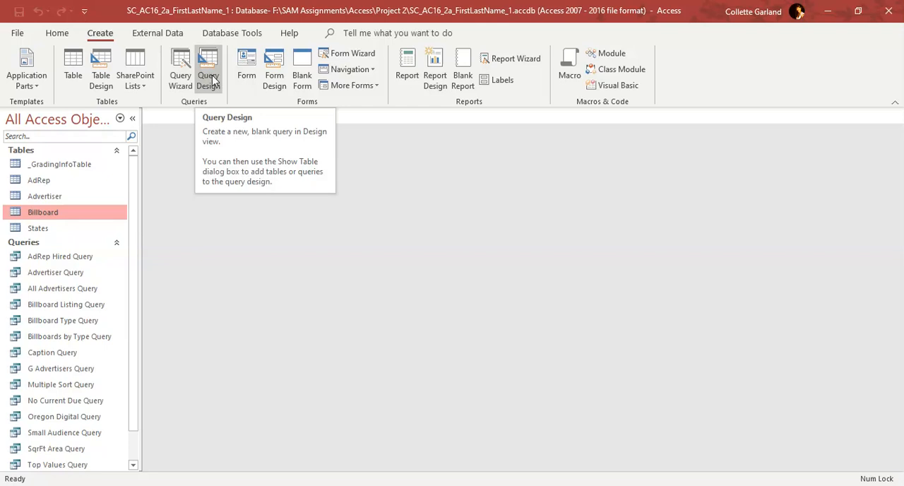
{"action": "left_click", "coordinate": [182, 82]}
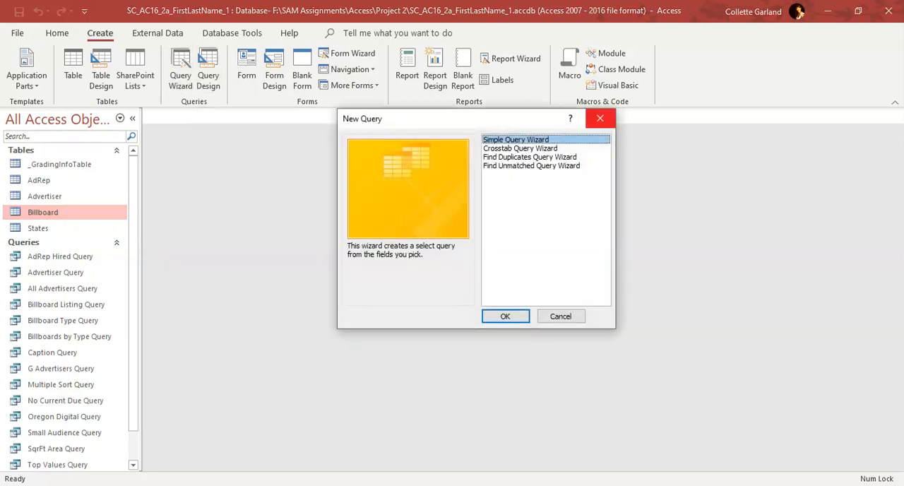
{"action": "left_click", "coordinate": [600, 118]}
{"action": "left_click", "coordinate": [217, 83]}
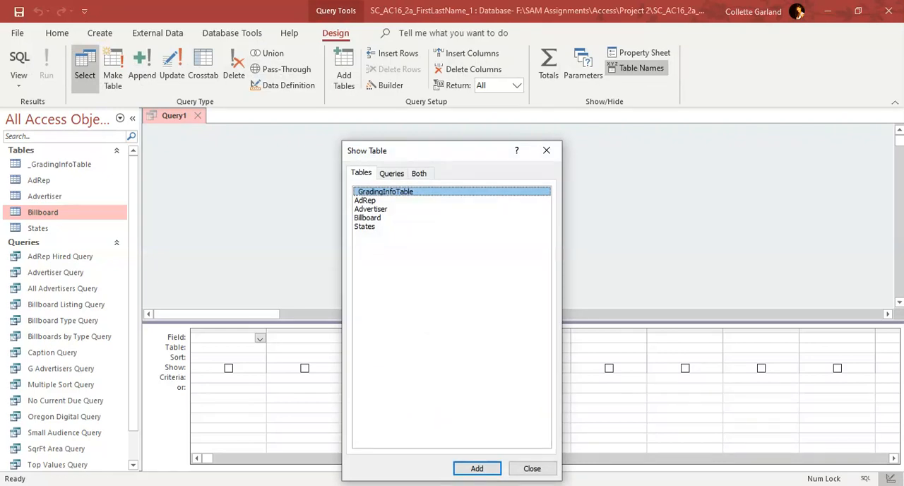
{"action": "left_click", "coordinate": [368, 218]}
{"action": "left_click", "coordinate": [477, 468]}
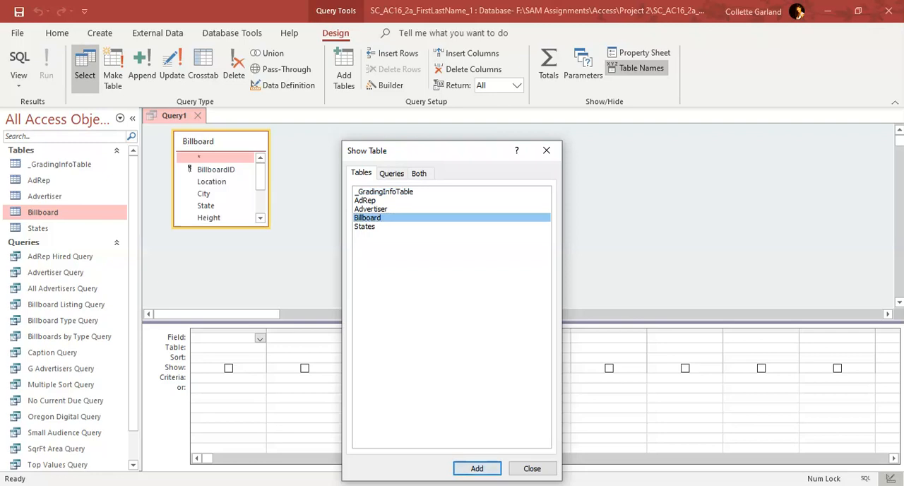
{"action": "left_click", "coordinate": [531, 469]}
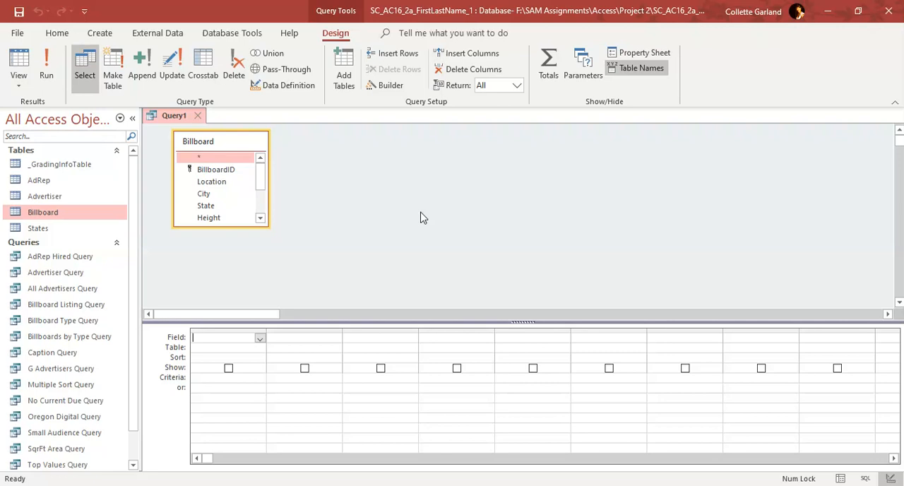
Add the BillboardID, Location, DEC, City and State fields to the query, in that order
{"action": "left_click_drag", "start_coordinate": [421, 218], "coordinate": [421, 217]}
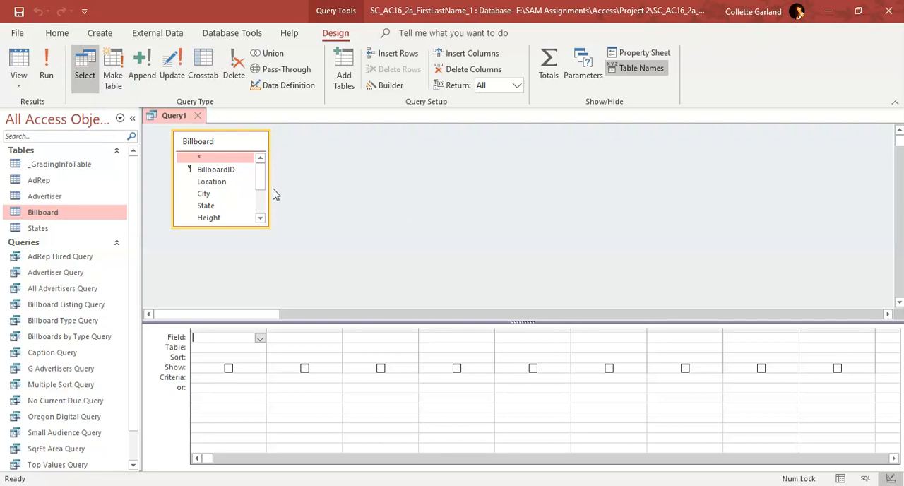
{"action": "double_click", "coordinate": [227, 172]}
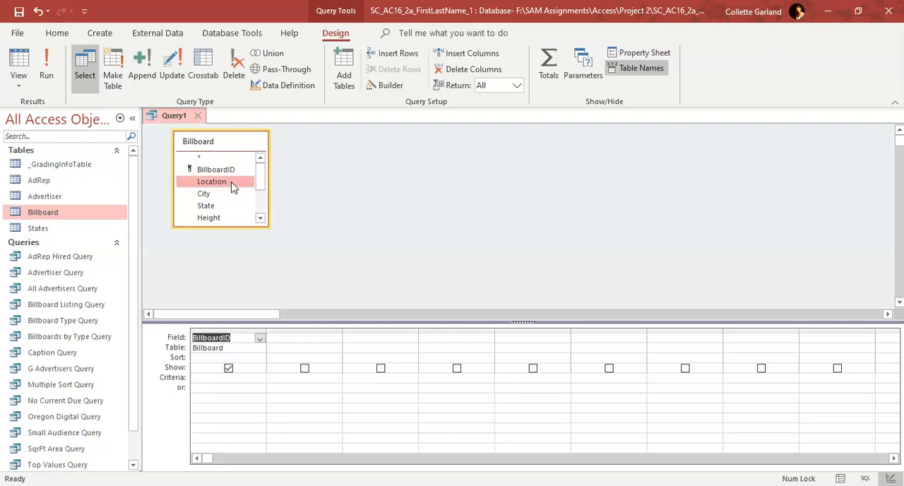
{"action": "double_click", "coordinate": [233, 185]}
{"action": "scroll", "coordinate": [233, 202], "scroll_direction": "down", "scroll_amount": 2}
{"action": "double_click", "coordinate": [221, 198]}
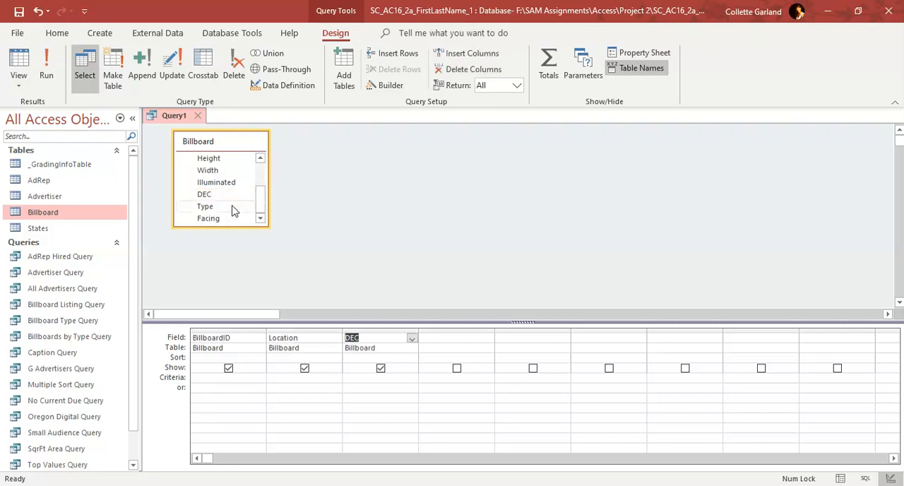
{"action": "scroll", "coordinate": [236, 214], "scroll_direction": "up", "scroll_amount": 1}
{"action": "scroll", "coordinate": [235, 212], "scroll_direction": "up", "scroll_amount": 1}
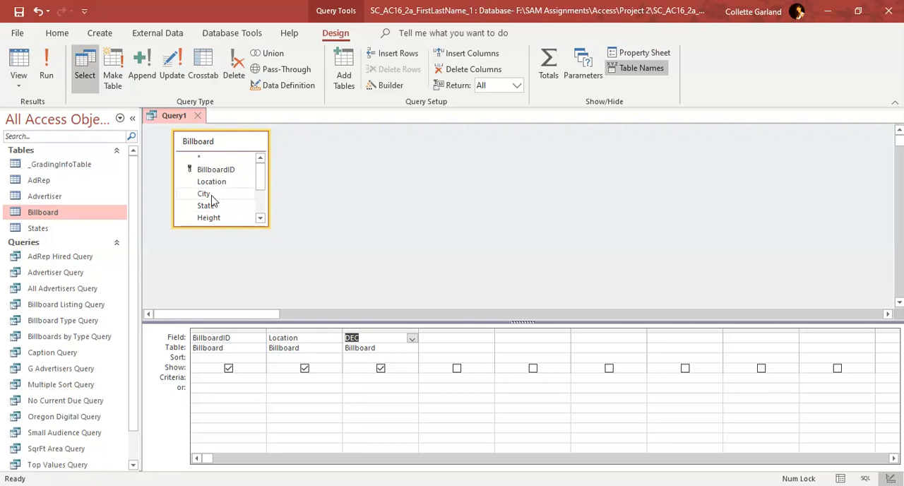
{"action": "double_click", "coordinate": [210, 194]}
{"action": "double_click", "coordinate": [214, 205]}
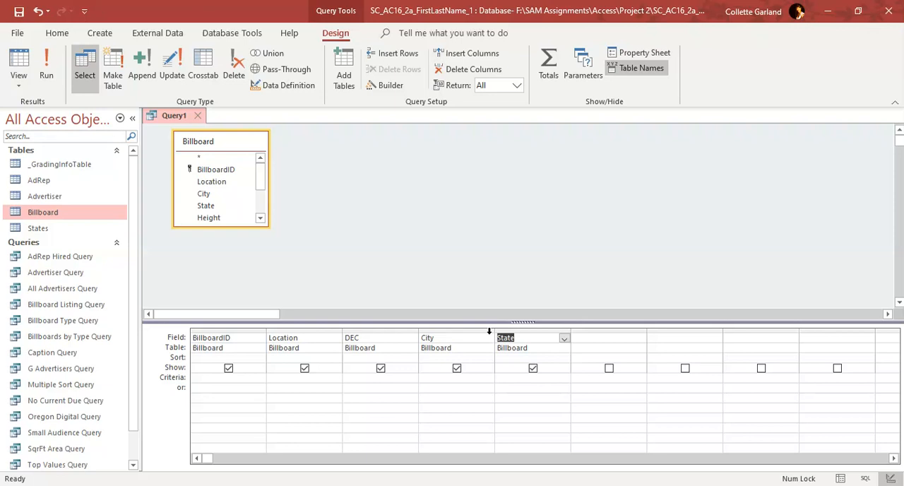
Set the State field's criterion to the parameter [Enter State]
{"action": "left_click", "coordinate": [171, 380]}
{"action": "left_click", "coordinate": [509, 378]}
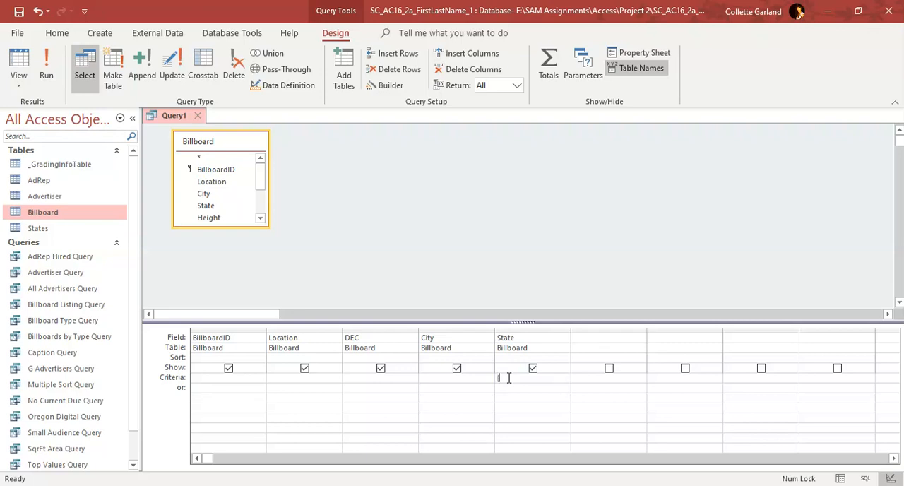
{"action": "type", "text": "[Enter State]"}
Save the new parameter query as State Billboard Query
{"action": "right_click", "coordinate": [177, 117]}
{"action": "left_click", "coordinate": [201, 129]}
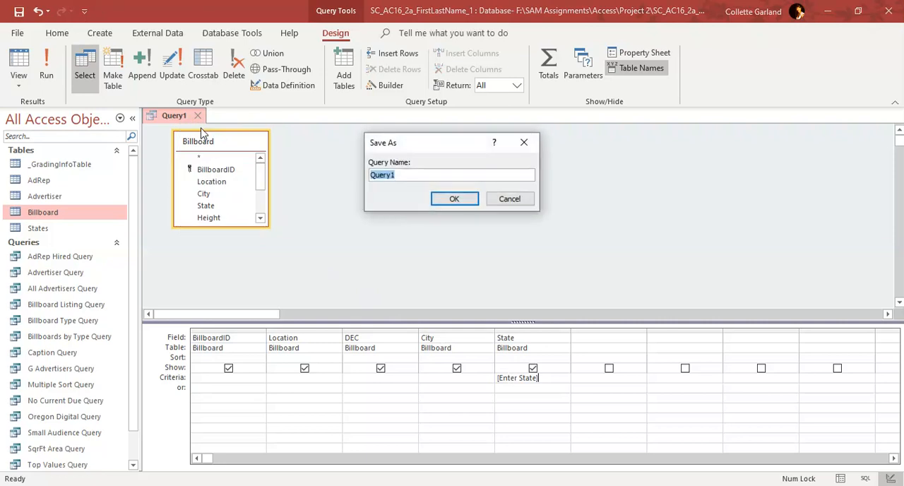
{"action": "type", "text": "State Billboard"}
{"action": "type", "text": "Query"}
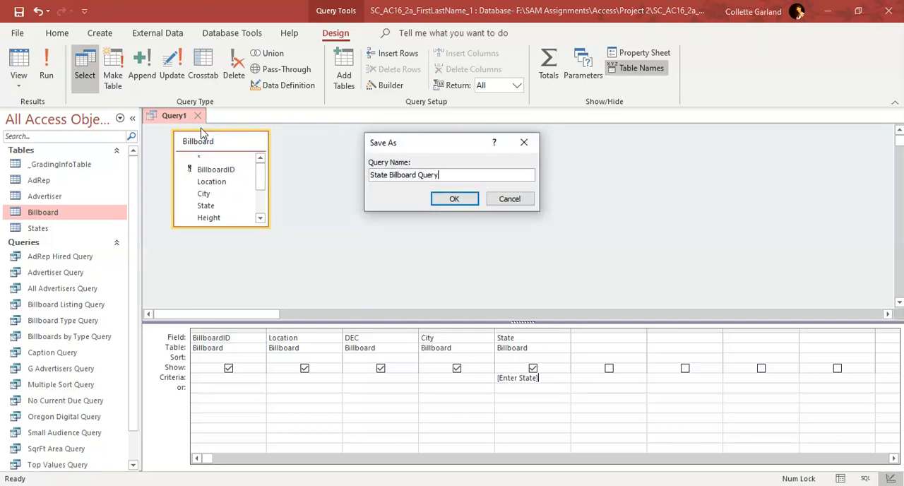
{"action": "left_click", "coordinate": [433, 199]}
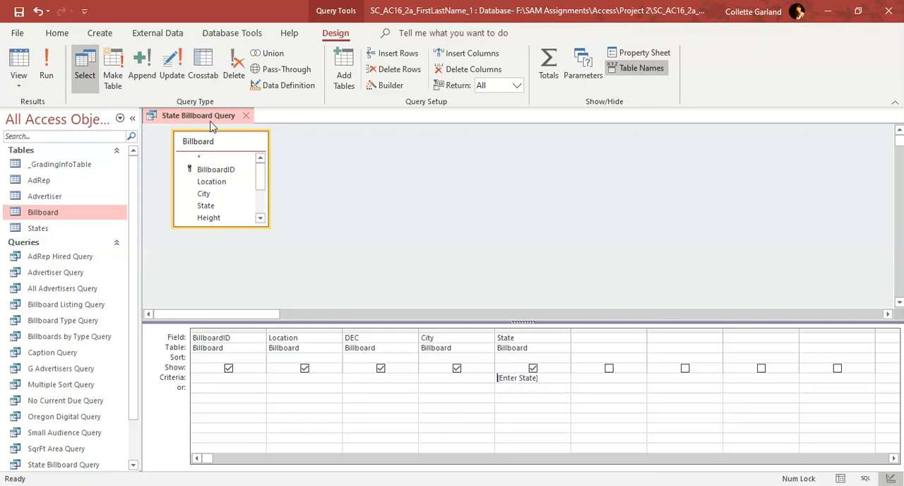
Run the State Billboard Query with WA as the state parameter, and close the query
{"action": "left_click", "coordinate": [45, 80]}
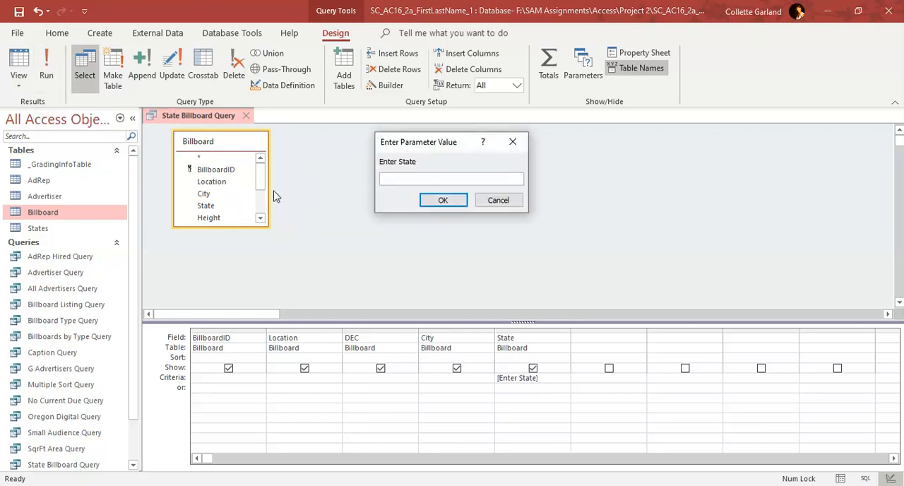
{"action": "type", "text": "WA"}
{"action": "key", "text": "Return"}
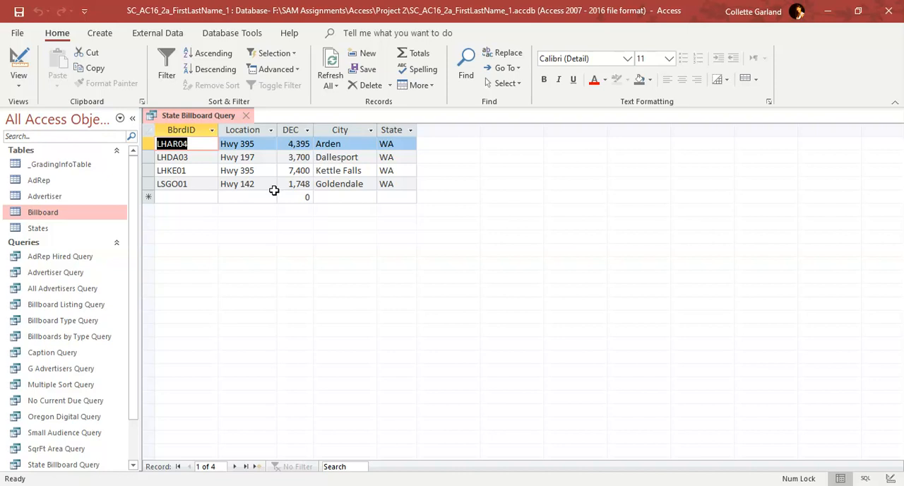
{"action": "right_click", "coordinate": [243, 118]}
{"action": "key", "text": "Escape"}
{"action": "left_click", "coordinate": [246, 118]}
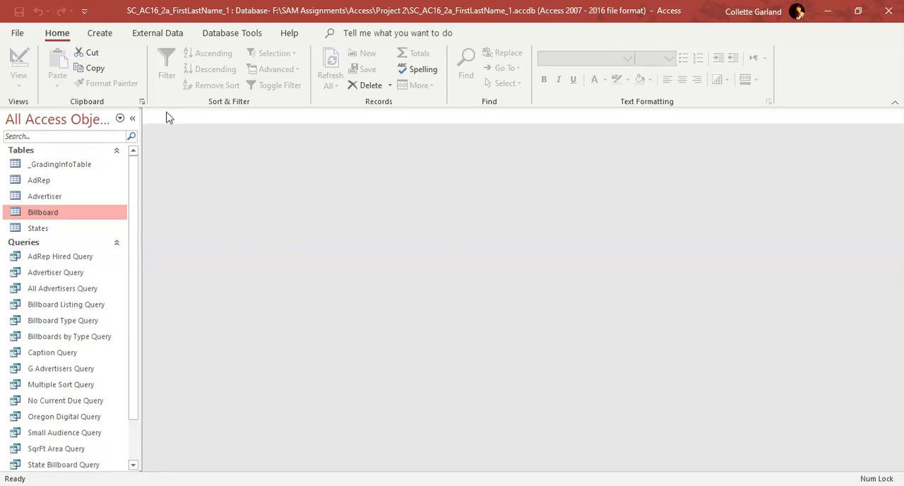
Start a new query in Design View based on the AdRep and Advertiser tables
{"action": "left_click", "coordinate": [102, 36]}
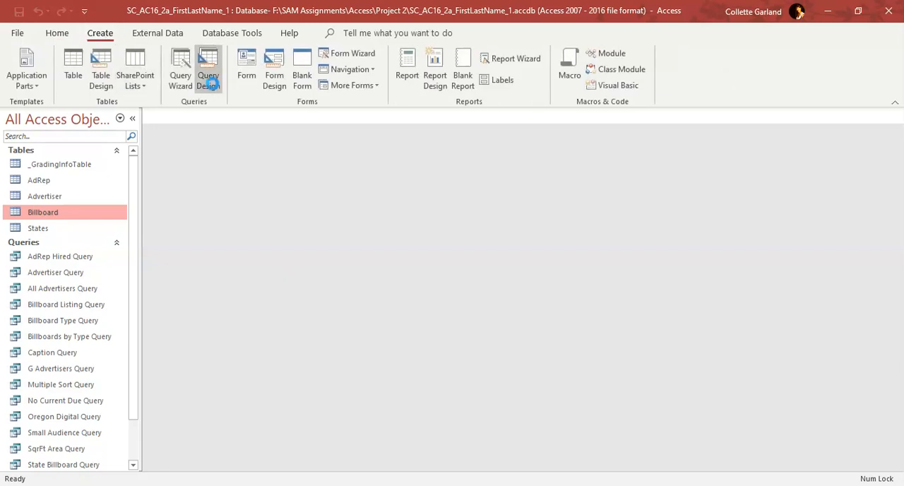
{"action": "left_click", "coordinate": [207, 79]}
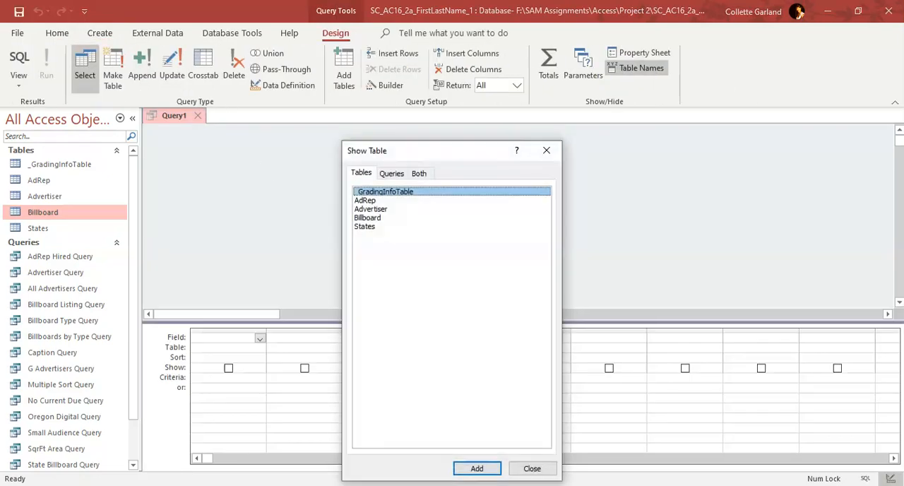
{"action": "key", "text": "Down"}
{"action": "key", "text": "Return"}
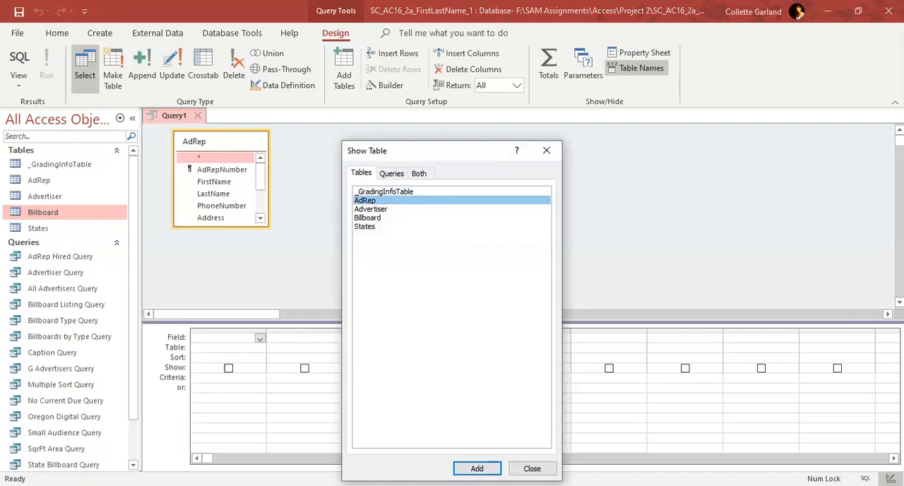
{"action": "key", "text": "Down"}
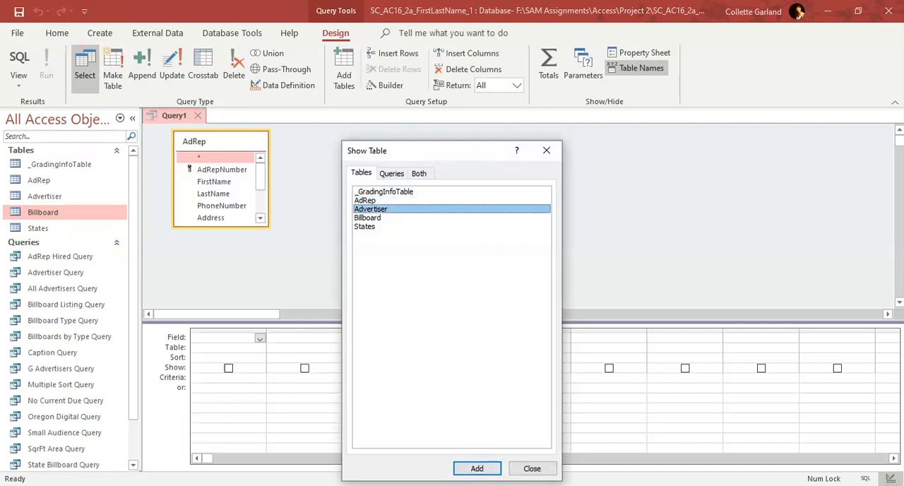
{"action": "key", "text": "Return"}
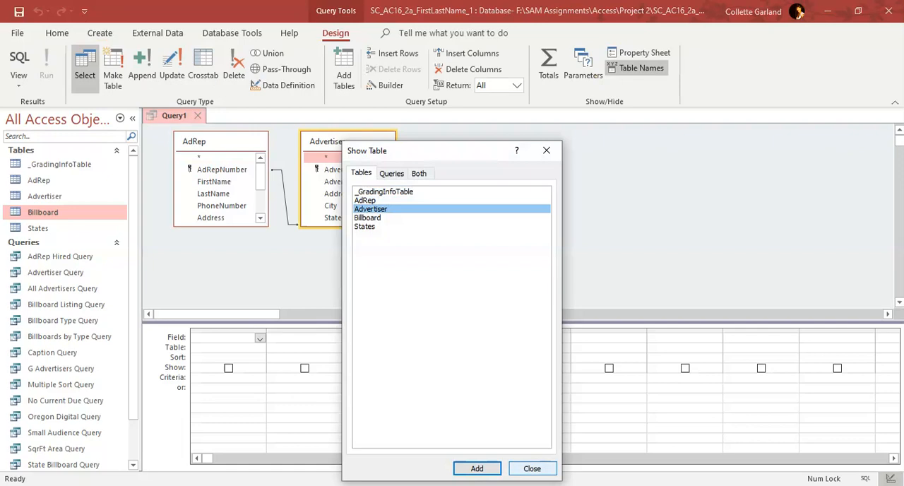
{"action": "key", "text": "Escape"}
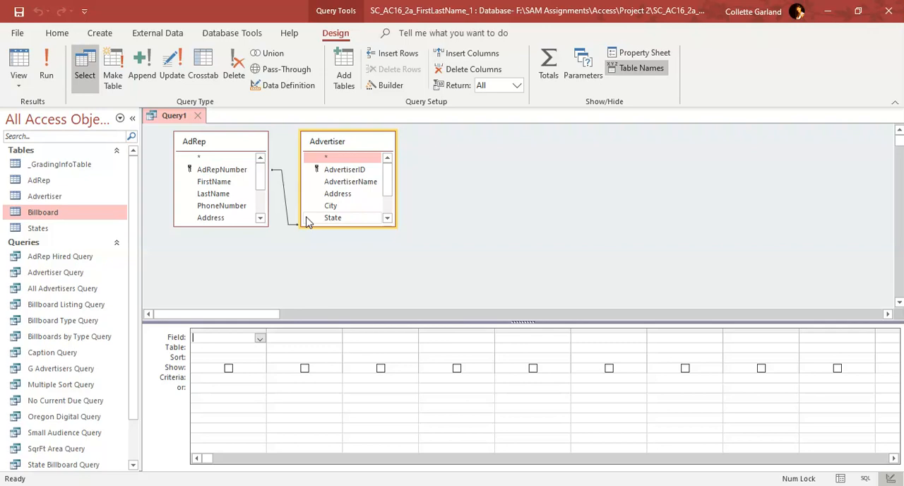
Add AdvertiserName from Advertiser and FirstName, LastName and PhoneNumber from AdRep to the query, keeping each field only once
{"action": "double_click", "coordinate": [347, 182]}
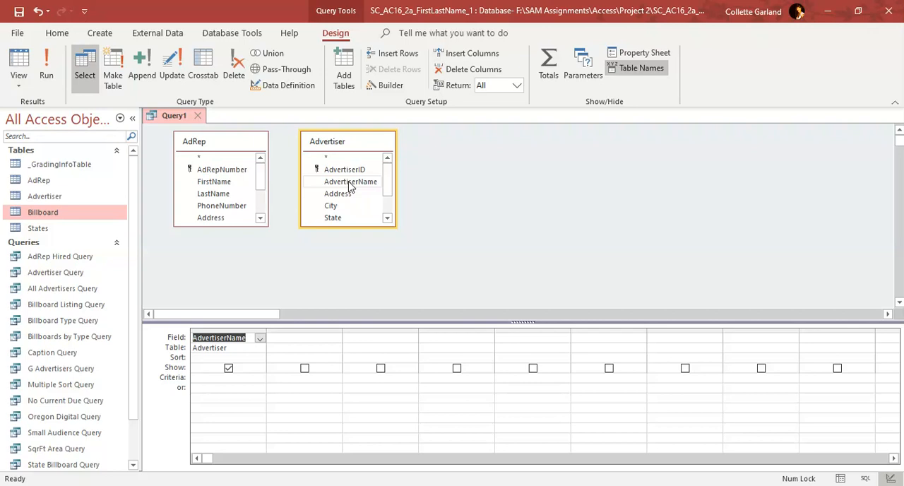
{"action": "double_click", "coordinate": [219, 182]}
{"action": "left_click", "coordinate": [217, 195]}
{"action": "double_click", "coordinate": [217, 195]}
{"action": "double_click", "coordinate": [221, 206]}
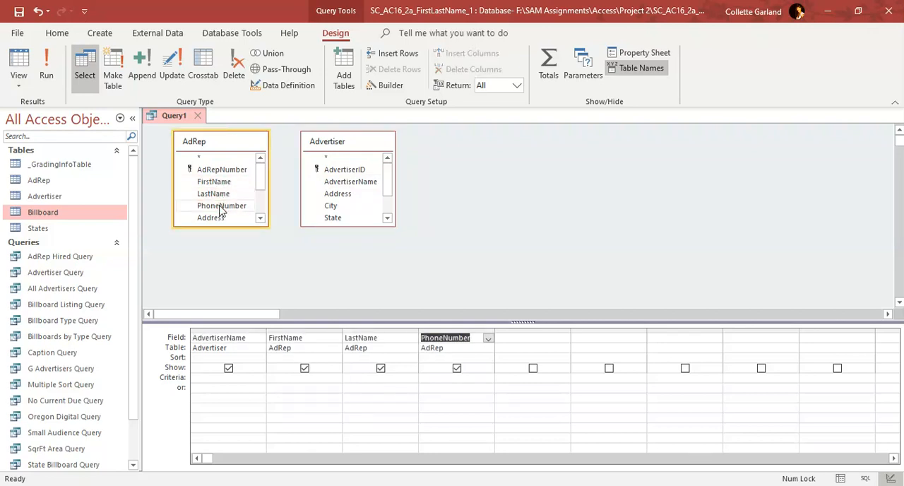
{"action": "double_click", "coordinate": [222, 205]}
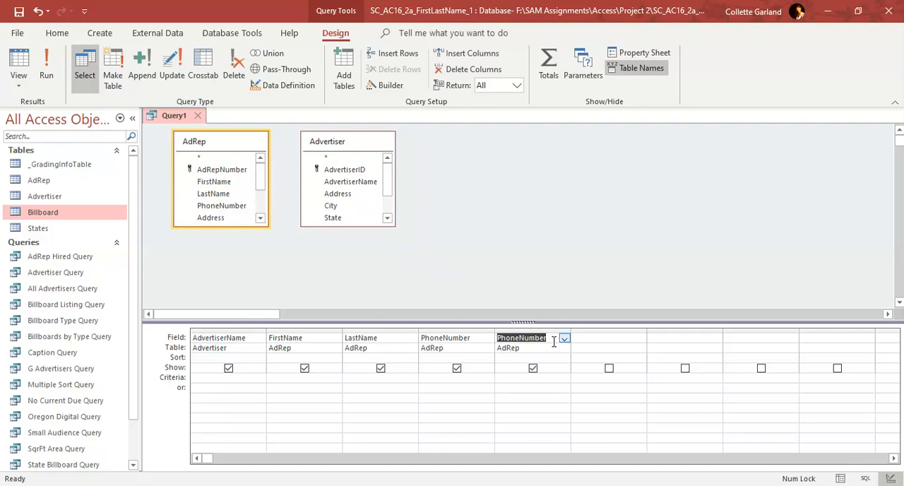
{"action": "key", "text": "Delete"}
{"action": "left_click", "coordinate": [476, 387]}
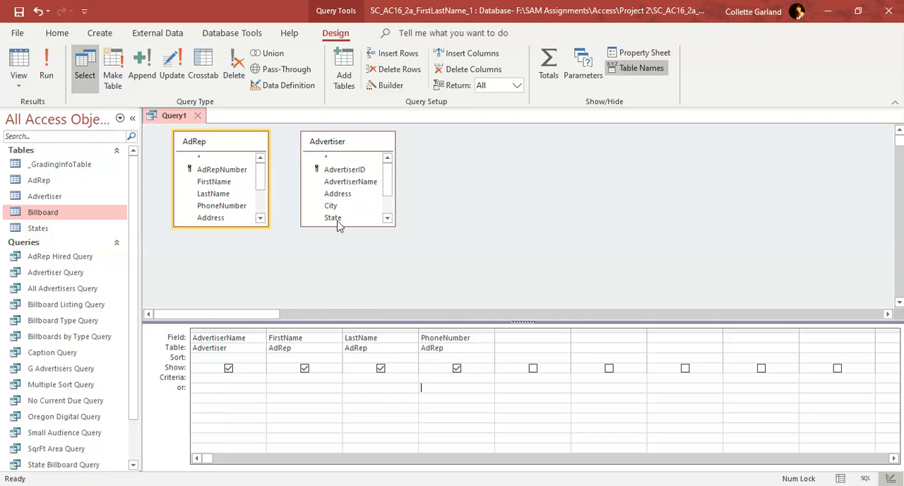
Save the new two-table query as Ad-Rep Advertiser Query
{"action": "right_click", "coordinate": [179, 119]}
{"action": "left_click", "coordinate": [216, 131]}
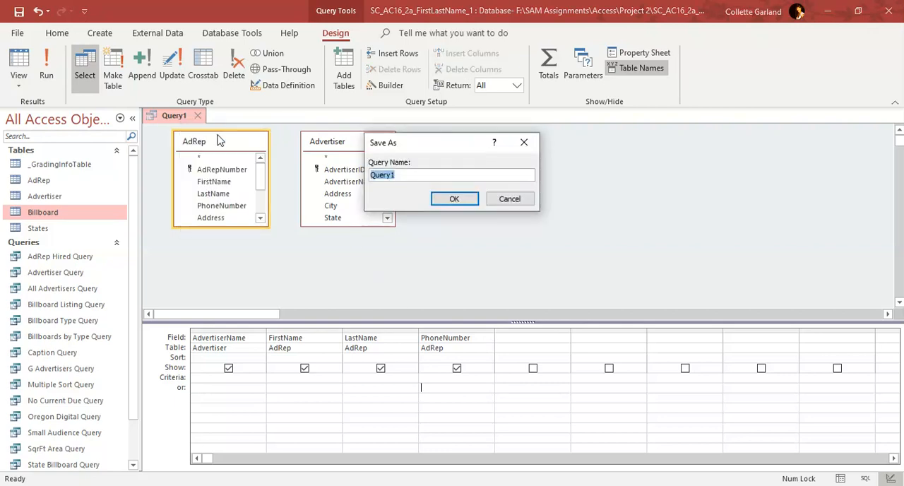
{"action": "type", "text": "Ad"}
{"action": "key", "text": "BackSpace"}
{"action": "type", "text": "d-Rep AD"}
{"action": "key", "text": "BackSpace"}
{"action": "type", "text": "dvertiser Query"}
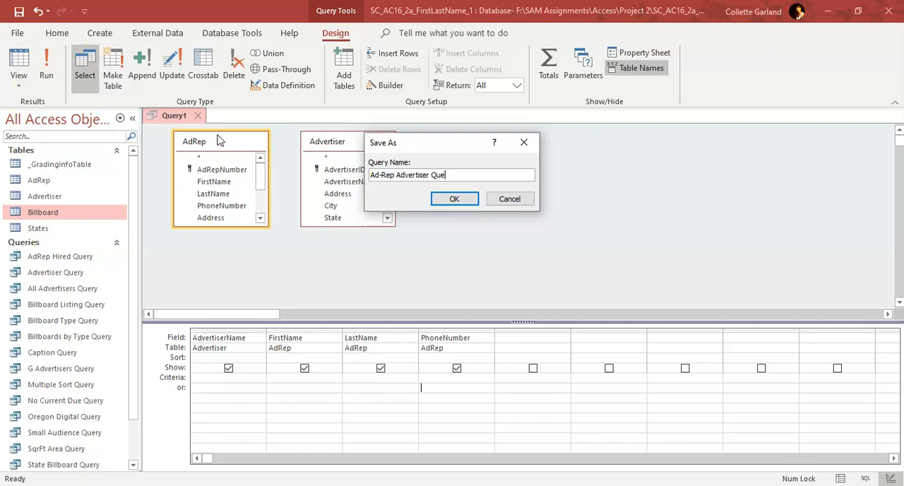
{"action": "left_click", "coordinate": [454, 199]}
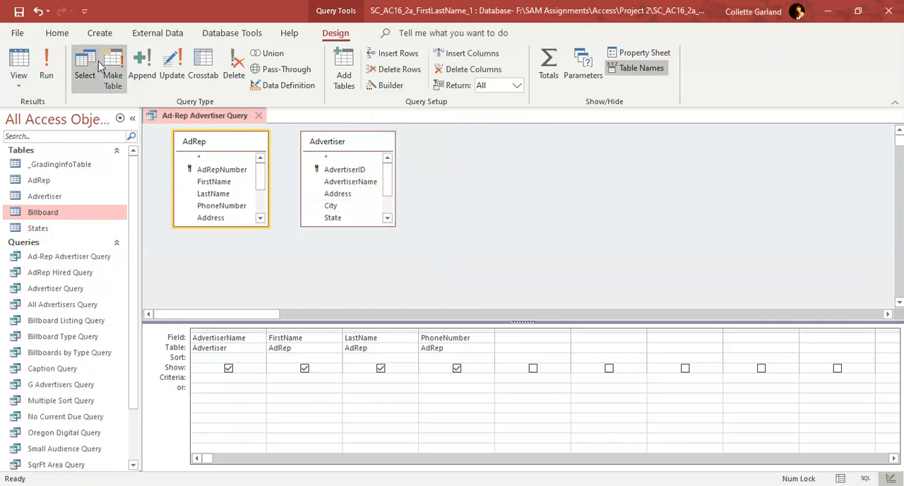
Run the Ad-Rep Advertiser Query, and save and close it
{"action": "left_click", "coordinate": [50, 69]}
{"action": "right_click", "coordinate": [202, 114]}
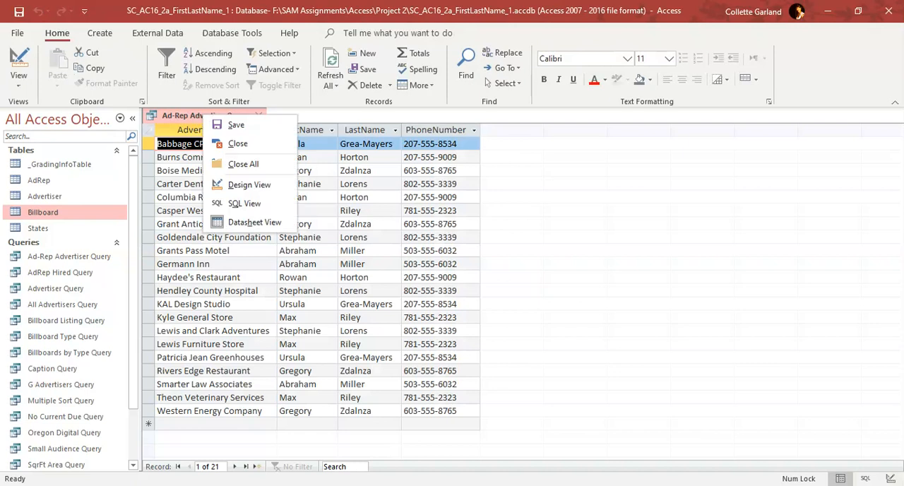
{"action": "left_click", "coordinate": [220, 124]}
{"action": "left_click", "coordinate": [259, 115]}
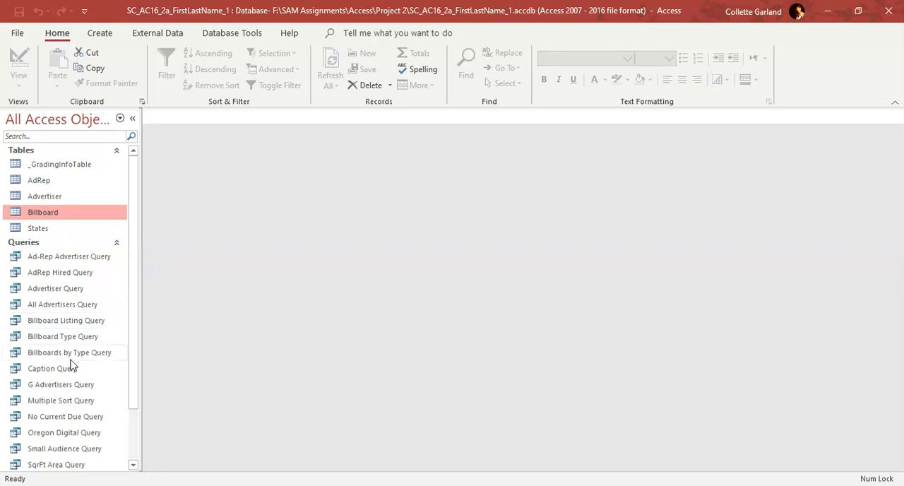
Open the Unique Cities Query in Design View and set its Unique Values query property to Yes
{"action": "scroll", "coordinate": [69, 366], "scroll_direction": "down", "scroll_amount": 2}
{"action": "right_click", "coordinate": [61, 448]}
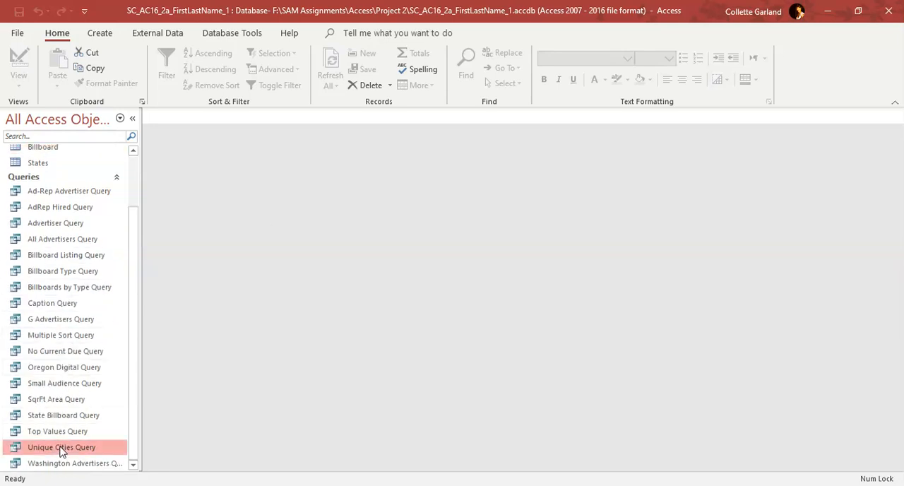
{"action": "left_click", "coordinate": [113, 277]}
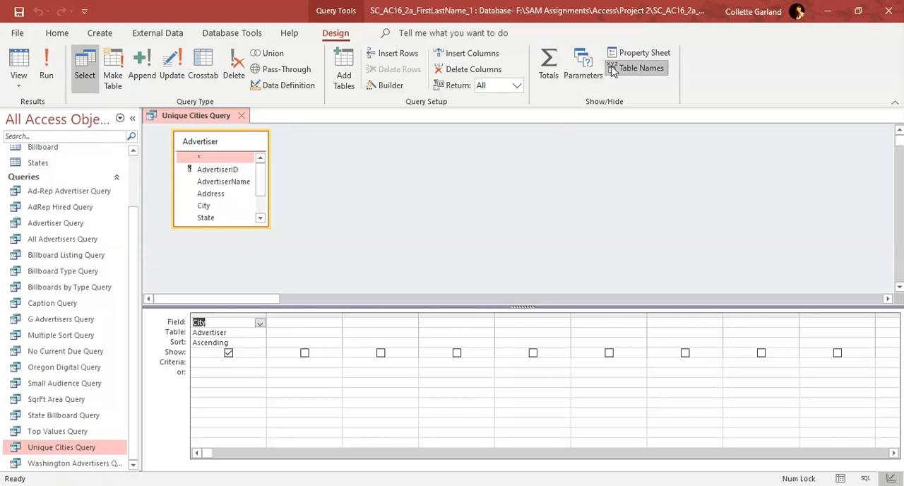
{"action": "left_click", "coordinate": [630, 56]}
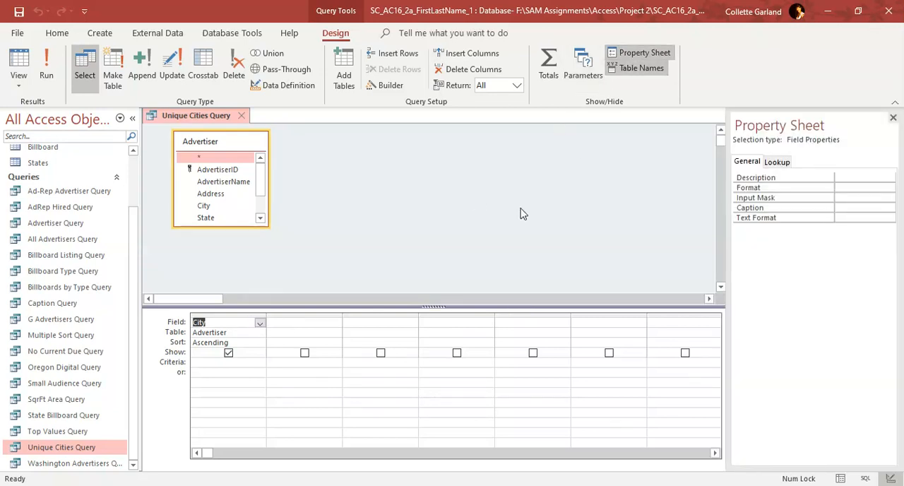
{"action": "left_click", "coordinate": [303, 323]}
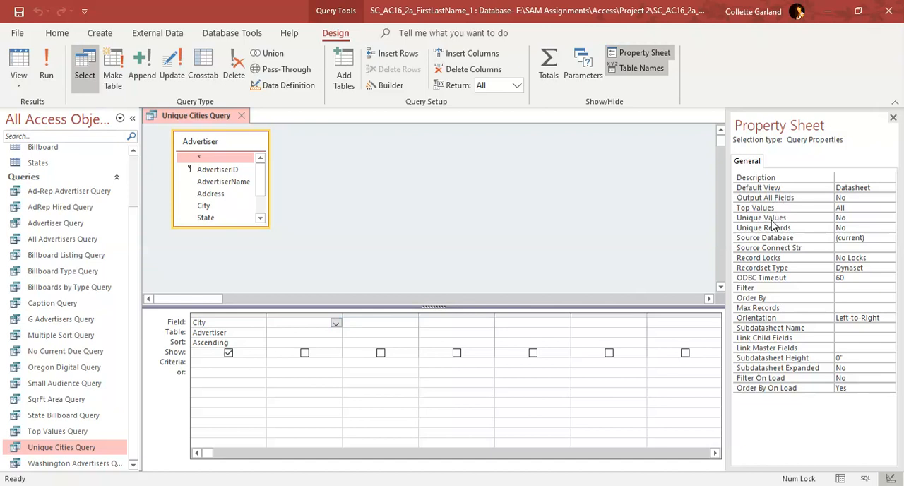
{"action": "left_click", "coordinate": [868, 219]}
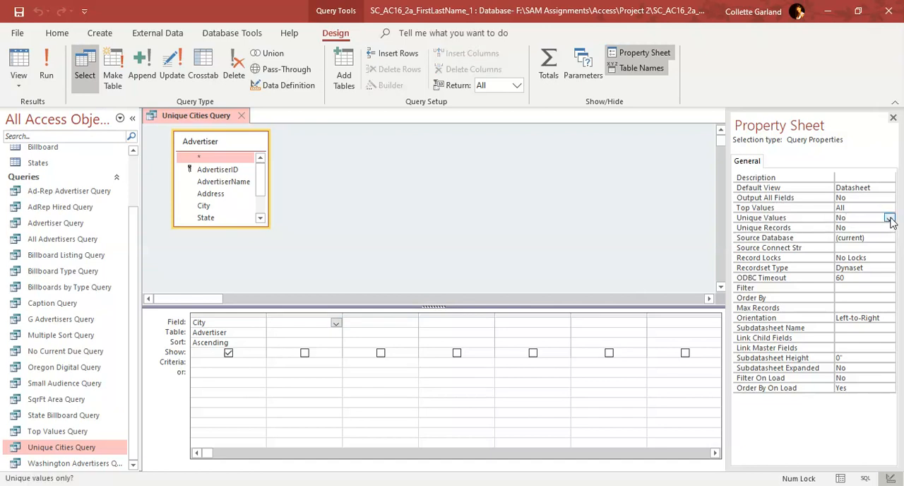
{"action": "left_click", "coordinate": [890, 219]}
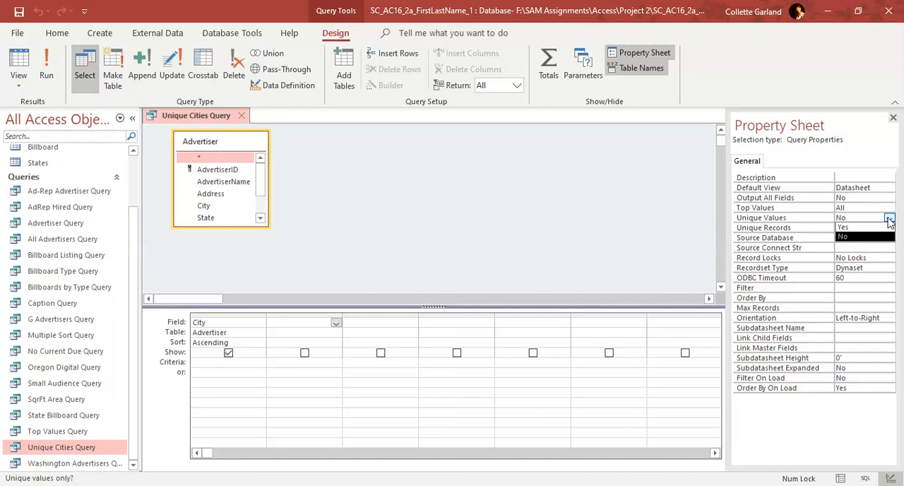
{"action": "left_click", "coordinate": [863, 227]}
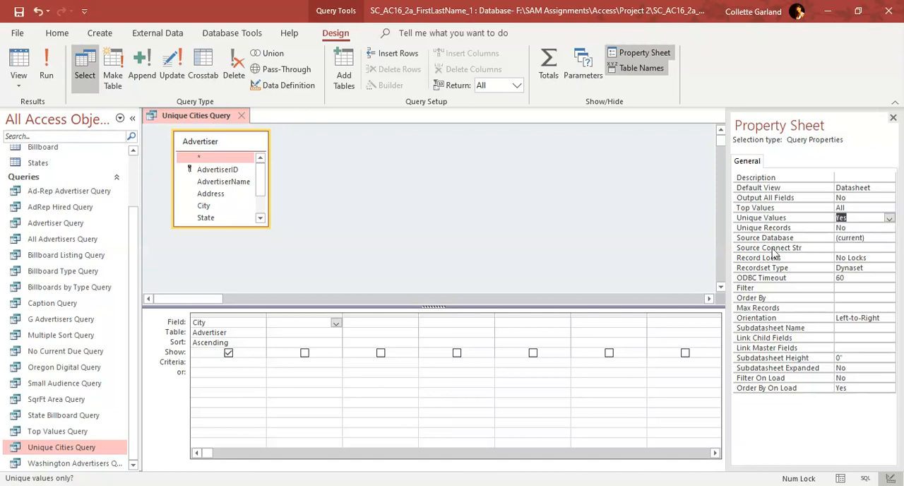
Run the Unique Cities Query, and save and close it
{"action": "left_click", "coordinate": [51, 70]}
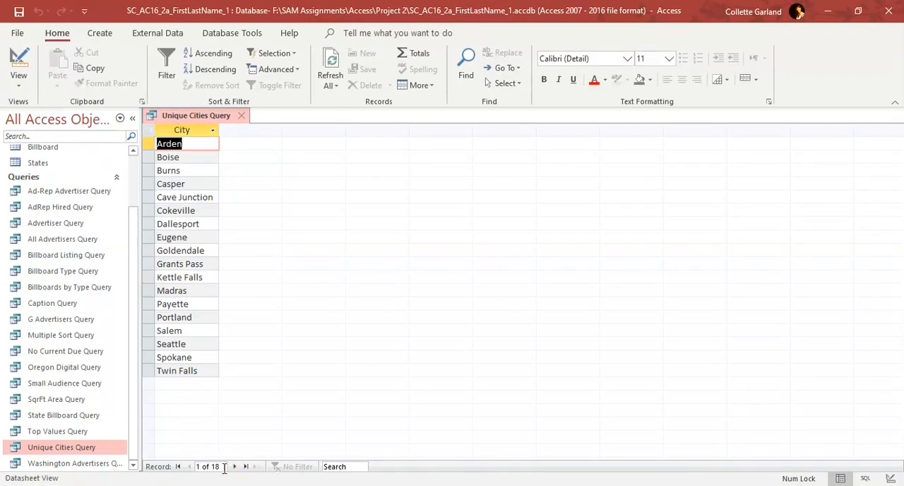
{"action": "right_click", "coordinate": [191, 117]}
{"action": "left_click", "coordinate": [224, 125]}
{"action": "left_click", "coordinate": [242, 116]}
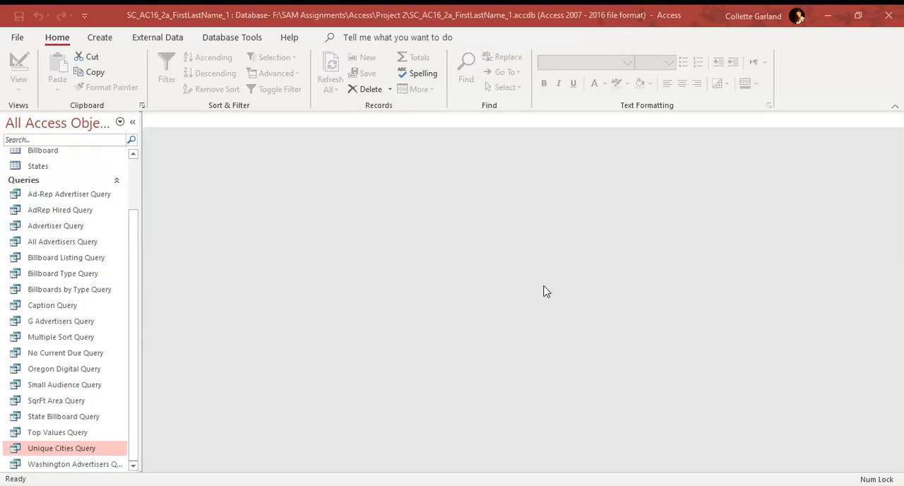
Start a crosstab query with the Crosstab Query Wizard, using the Billboard table as its source
{"action": "left_click", "coordinate": [101, 38]}
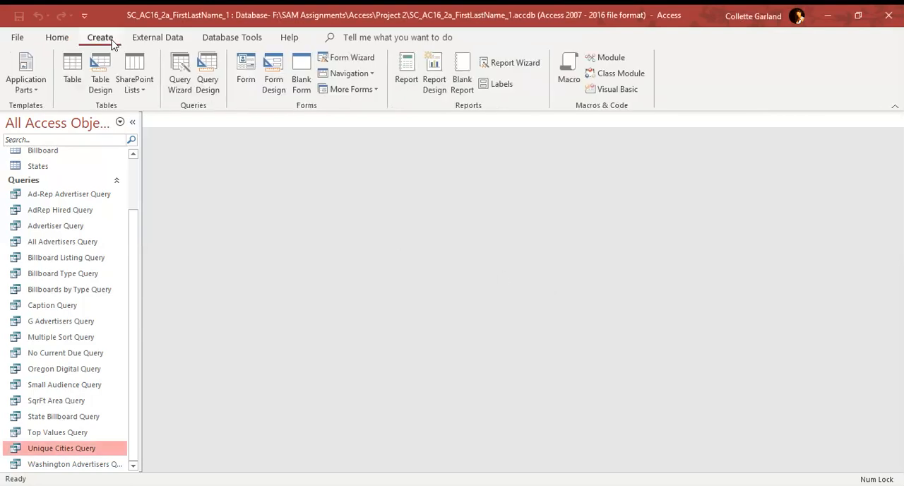
{"action": "left_click", "coordinate": [190, 87]}
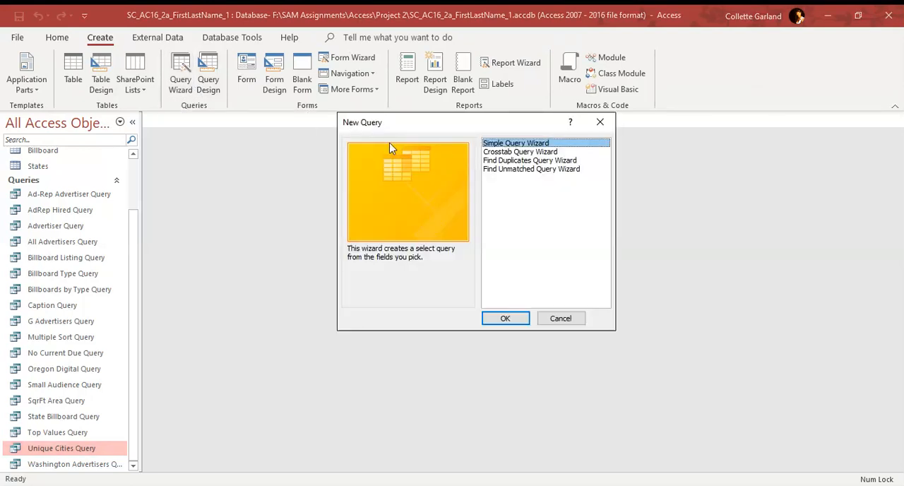
{"action": "left_click", "coordinate": [487, 152]}
{"action": "left_click", "coordinate": [493, 318]}
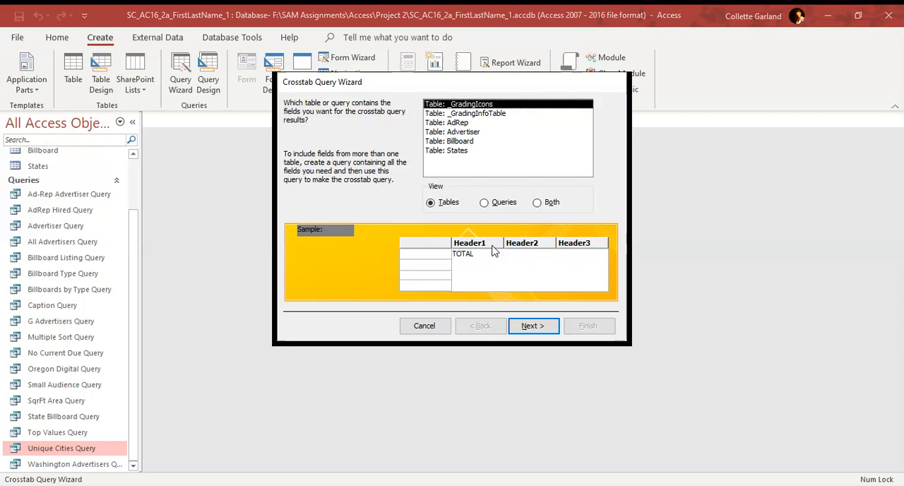
{"action": "left_click", "coordinate": [460, 143]}
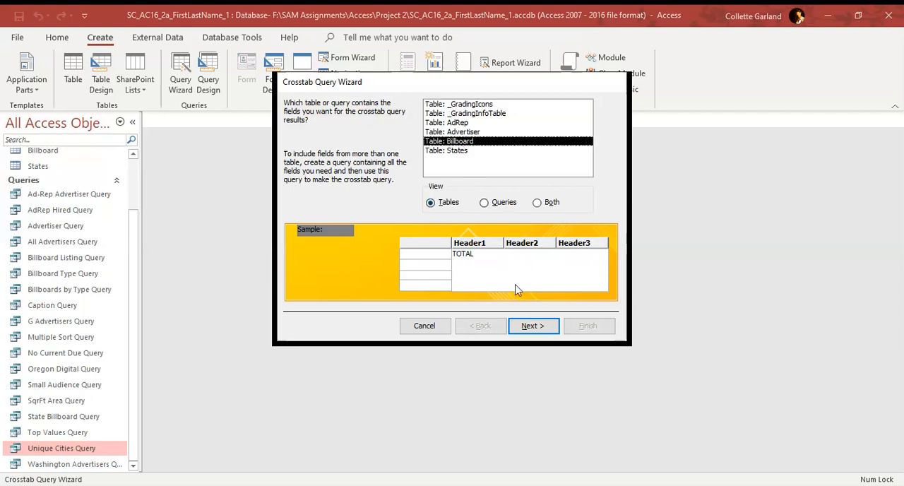
{"action": "left_click", "coordinate": [532, 327]}
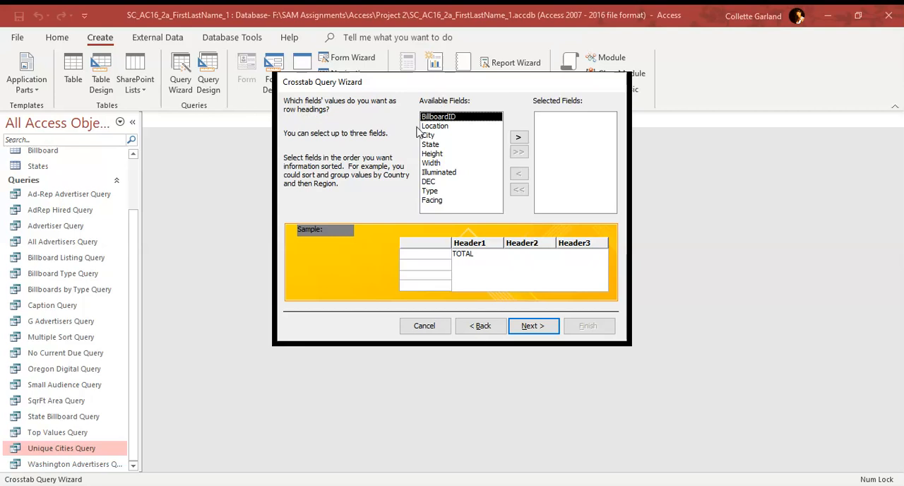
Use State as the row heading and Type as the column heading of the crosstab query
{"action": "left_click", "coordinate": [439, 144]}
{"action": "left_click", "coordinate": [519, 137]}
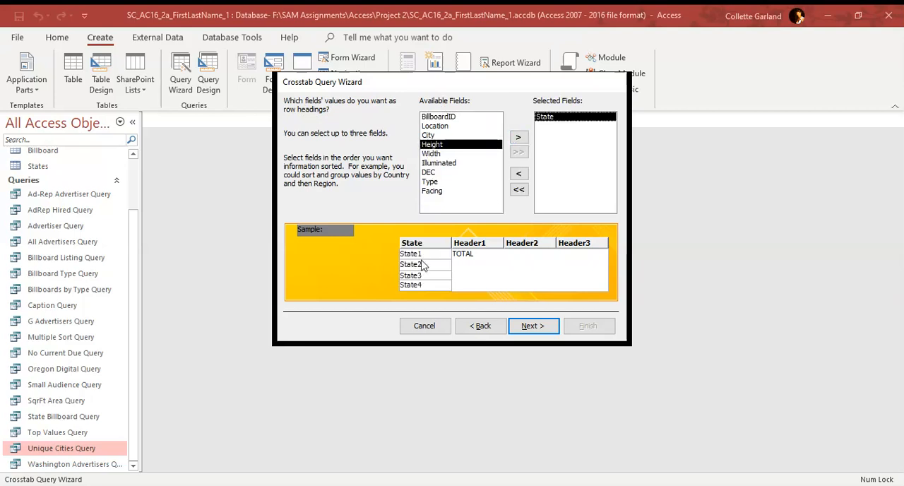
{"action": "left_click", "coordinate": [532, 326]}
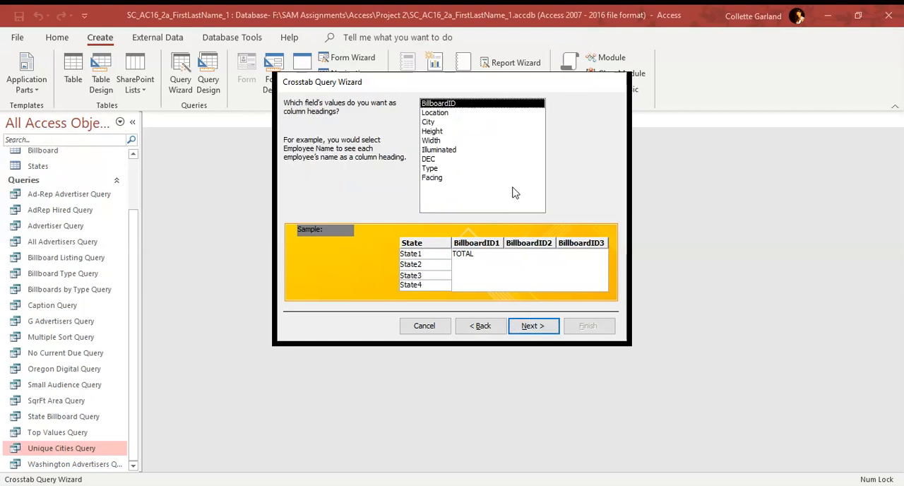
{"action": "left_click", "coordinate": [447, 168]}
{"action": "left_click", "coordinate": [531, 325]}
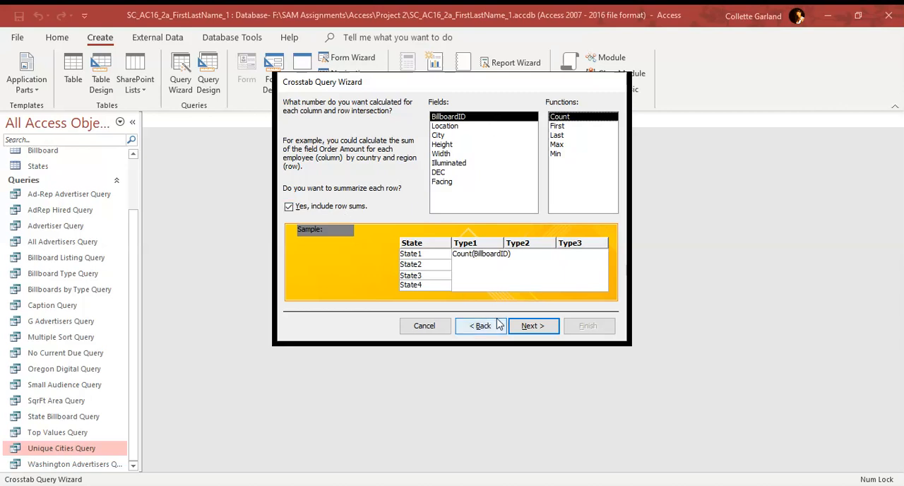
Count BillboardID with row sums included, name the crosstab query State-Type Crosstab, and finish creating it
{"action": "left_click", "coordinate": [533, 327]}
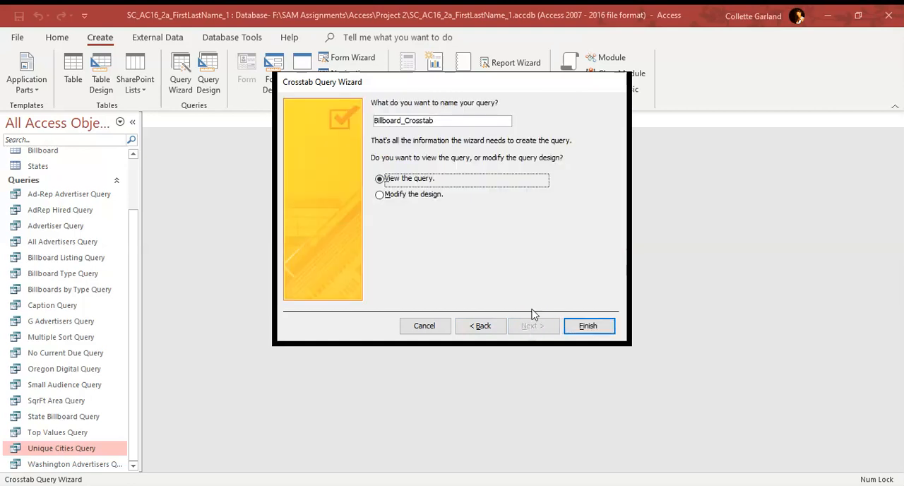
{"action": "left_click", "coordinate": [453, 122]}
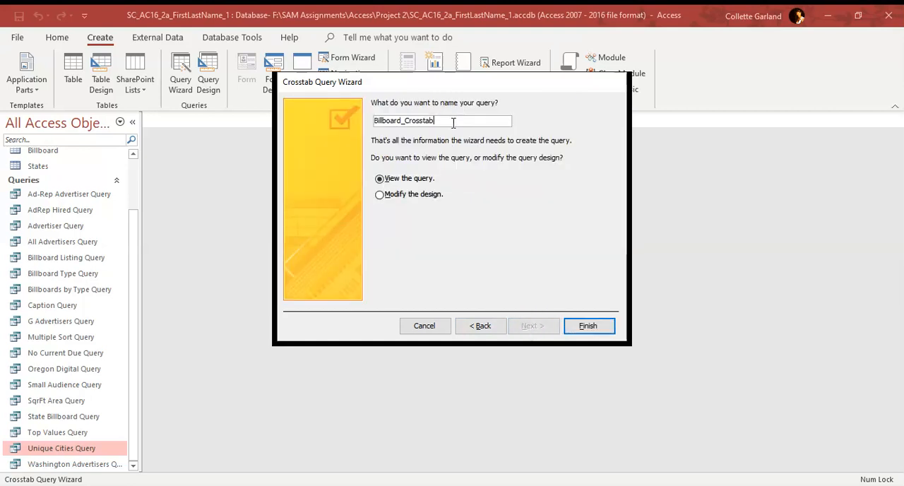
{"action": "left_click_drag", "start_coordinate": [405, 122], "coordinate": [374, 123]}
{"action": "type", "text": "State"}
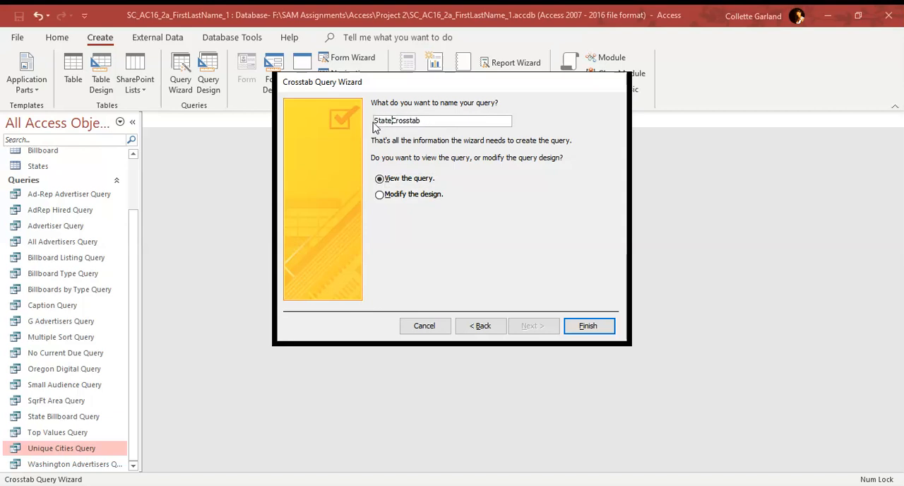
{"action": "type", "text": "-Type"}
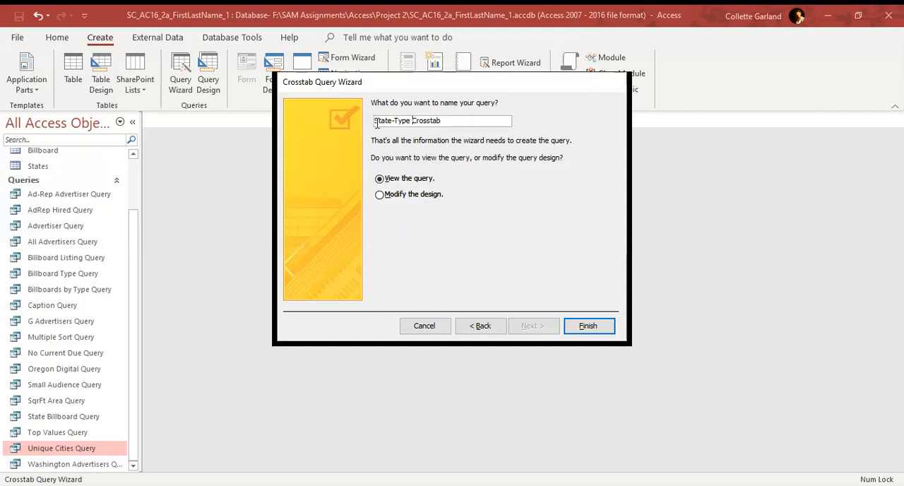
{"action": "left_click", "coordinate": [572, 325]}
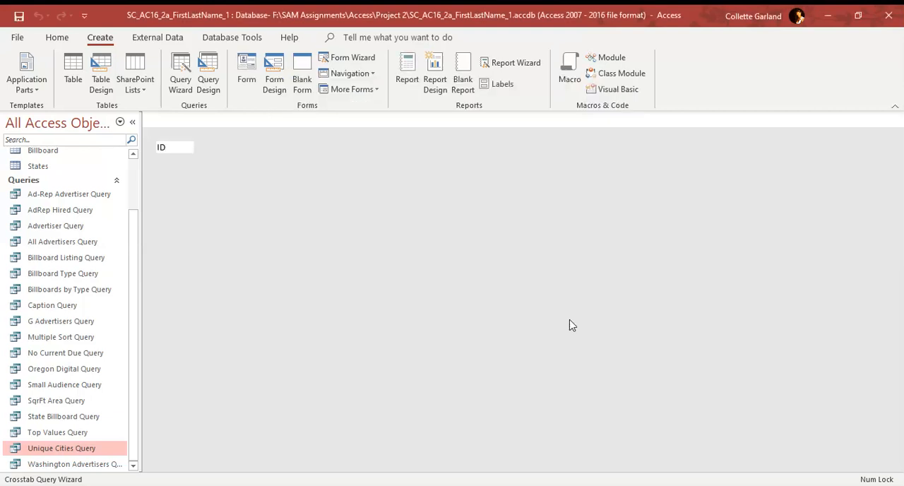
Save and close the State-Type Crosstab query
{"action": "right_click", "coordinate": [211, 124]}
{"action": "left_click", "coordinate": [244, 129]}
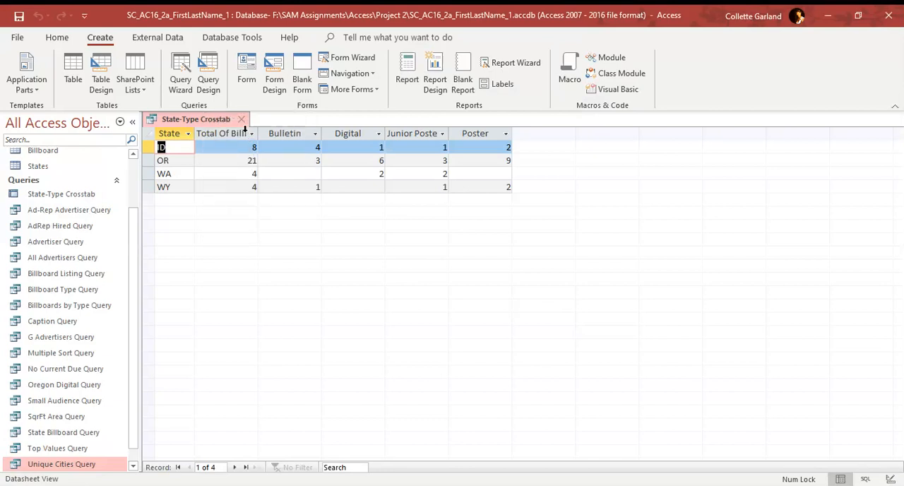
{"action": "left_click", "coordinate": [241, 120]}
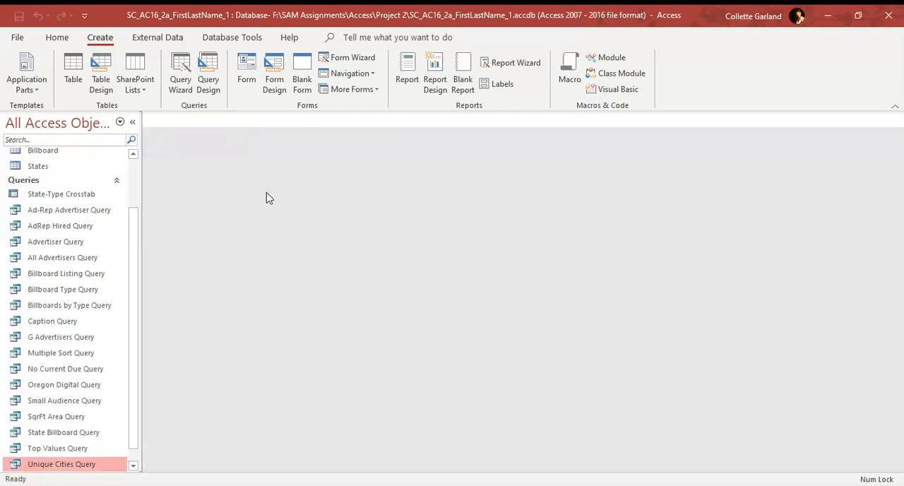
Open the Top Values Query in Design View and sort the Current Due field in descending order
{"action": "right_click", "coordinate": [77, 451]}
{"action": "left_click", "coordinate": [118, 283]}
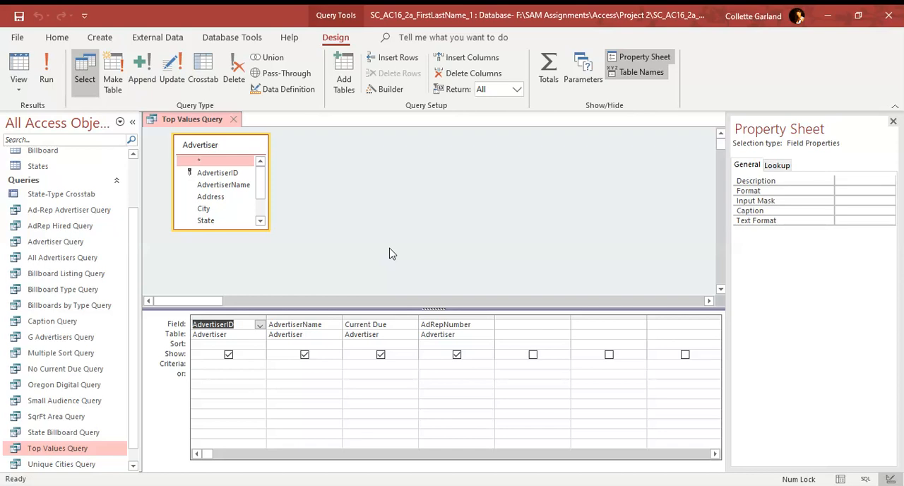
{"action": "left_click", "coordinate": [386, 343]}
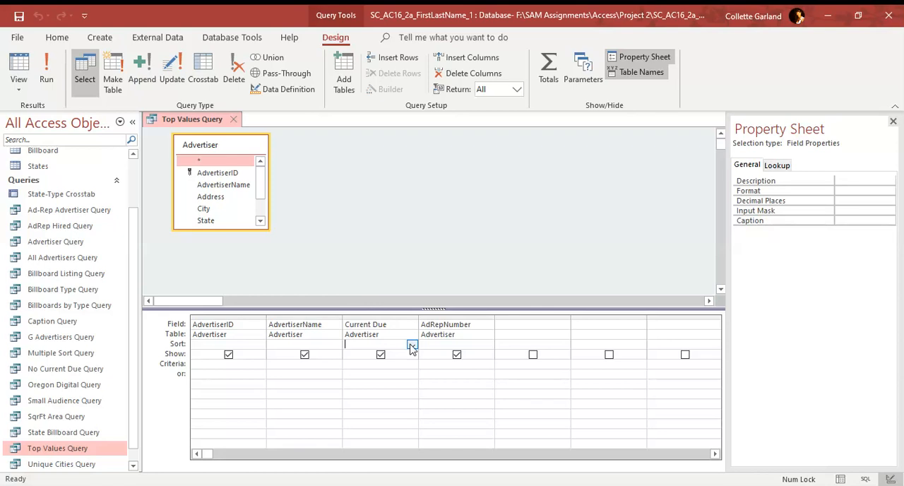
{"action": "left_click", "coordinate": [412, 344]}
{"action": "left_click", "coordinate": [380, 366]}
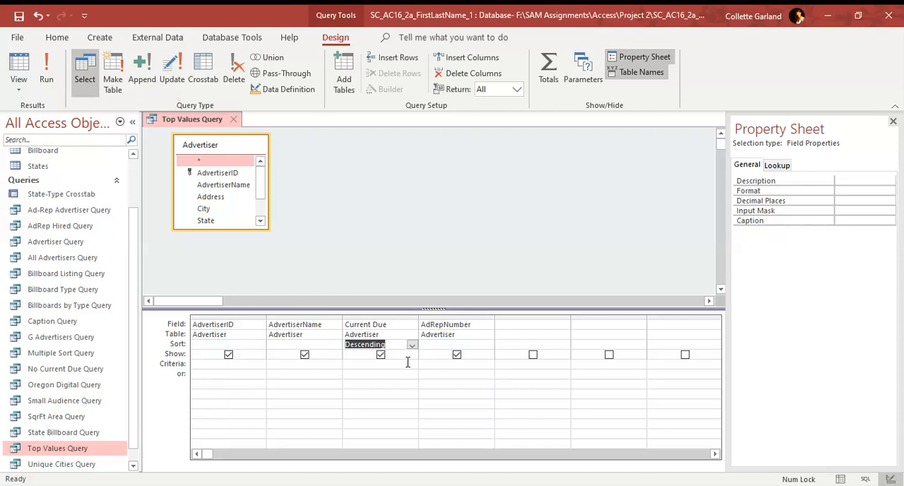
Set the Top Values Query to return only the top 25% of records
{"action": "scroll", "coordinate": [263, 193], "scroll_direction": "down", "scroll_amount": 1}
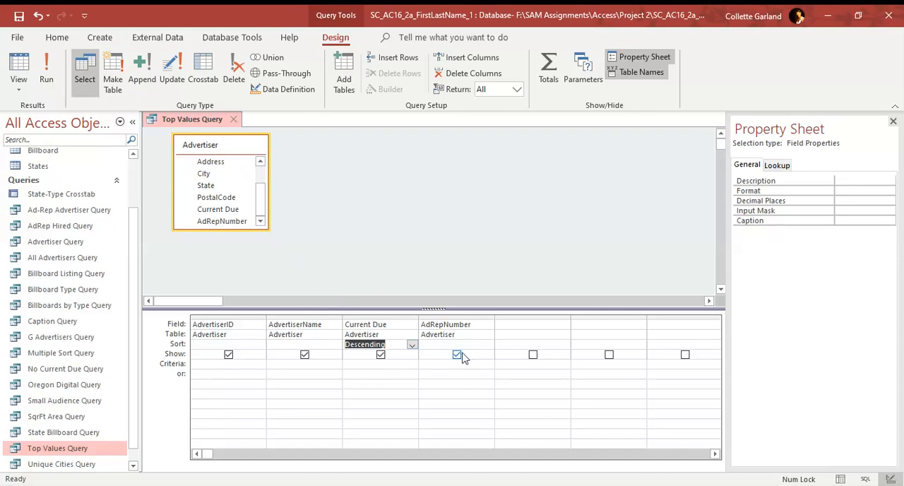
{"action": "left_click", "coordinate": [520, 91]}
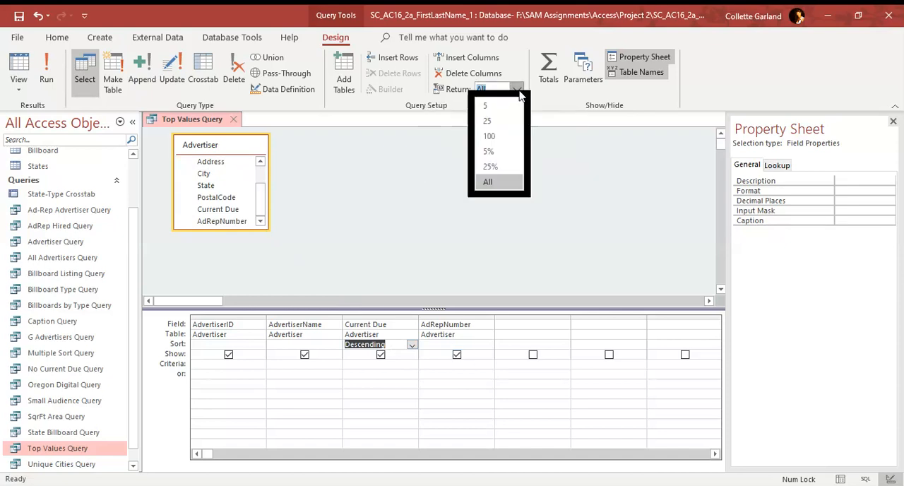
{"action": "left_click", "coordinate": [510, 167]}
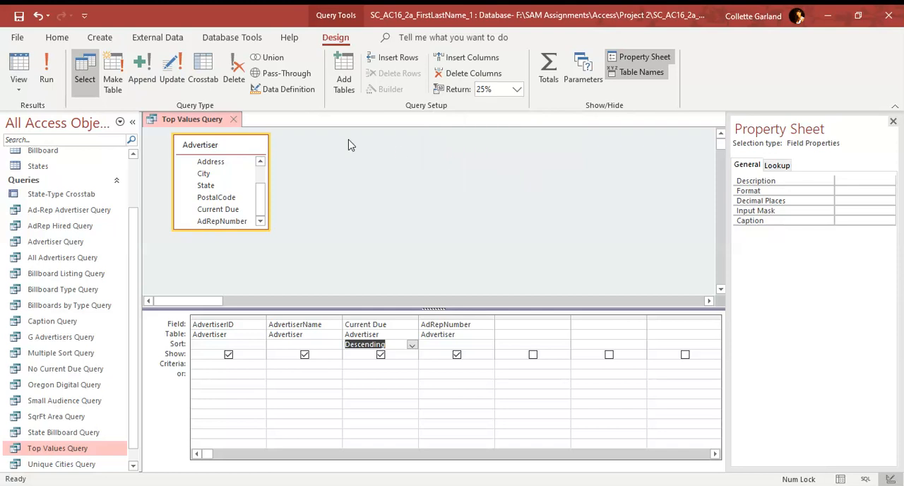
Run the Top Values Query, and save and close it
{"action": "left_click", "coordinate": [46, 71]}
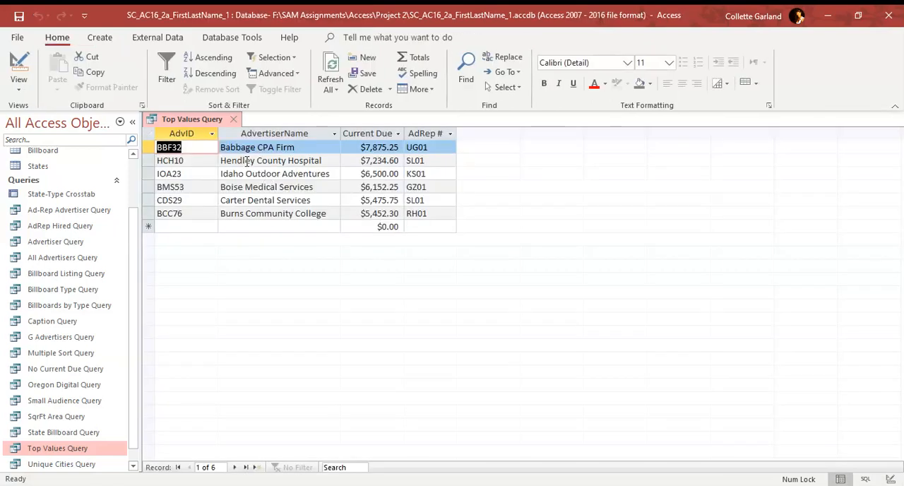
{"action": "right_click", "coordinate": [201, 120]}
{"action": "left_click", "coordinate": [230, 129]}
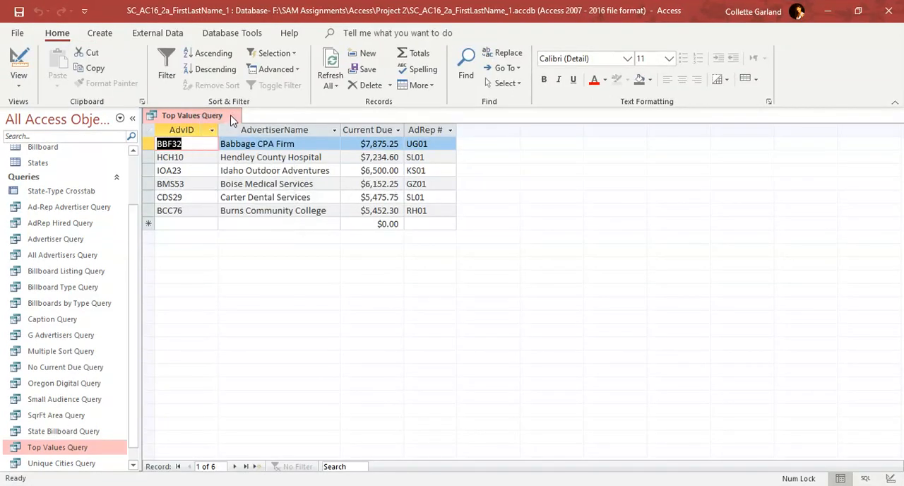
{"action": "left_click", "coordinate": [234, 116]}
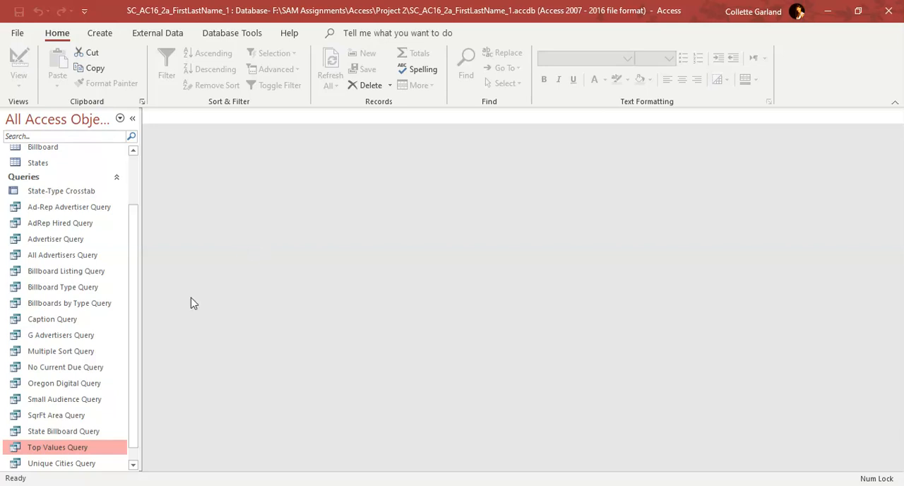
Open the Oregon Digital Query in Design View and set the criteria to Digital for Type and OR for State
{"action": "right_click", "coordinate": [74, 387]}
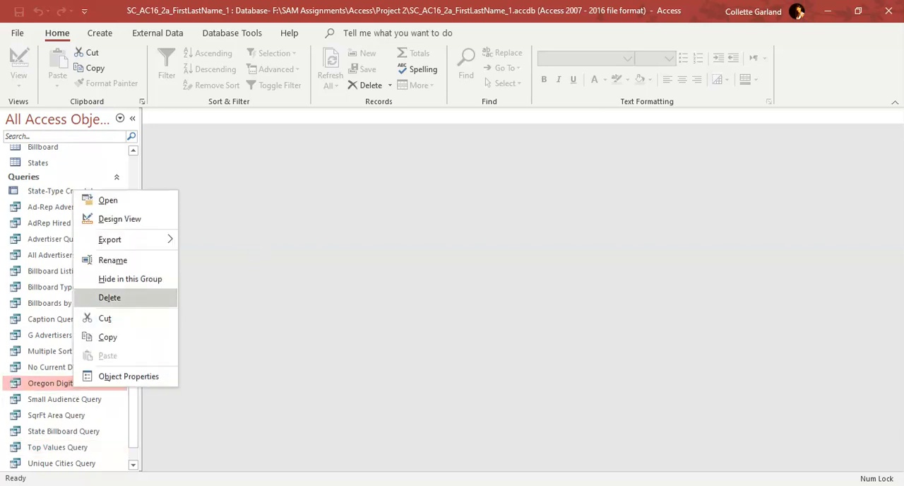
{"action": "left_click", "coordinate": [117, 219]}
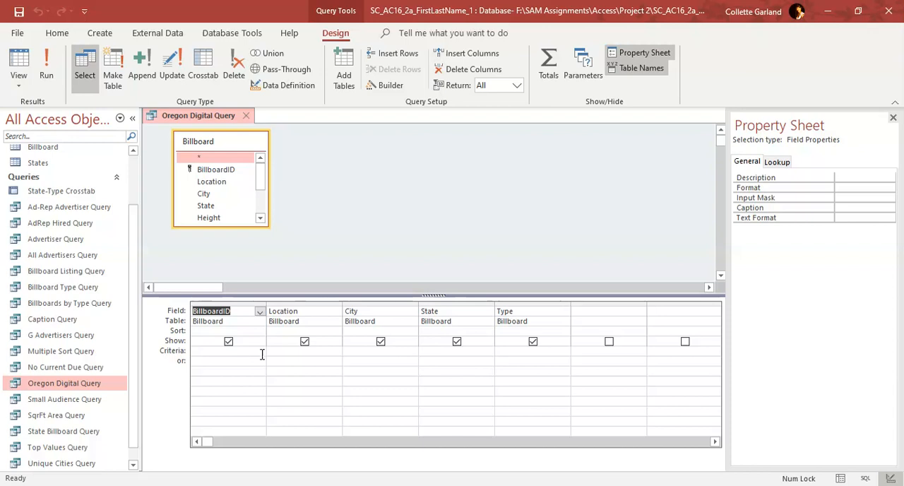
{"action": "left_click", "coordinate": [502, 354]}
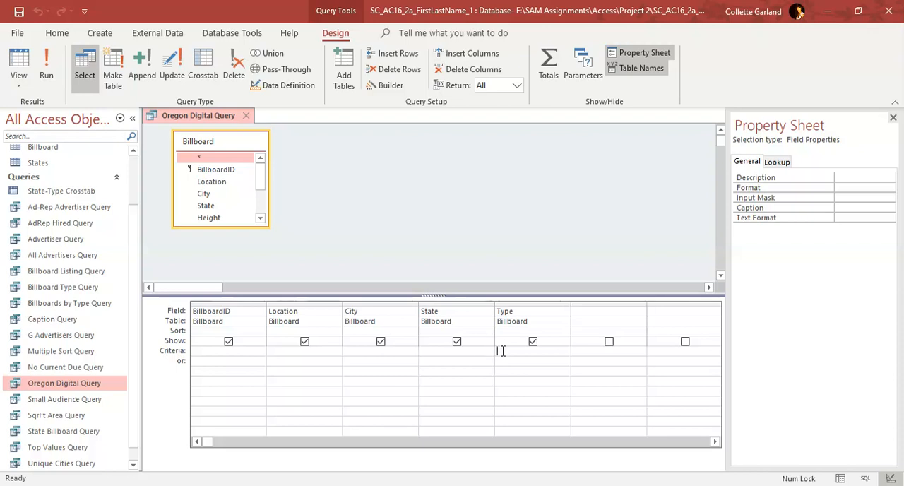
{"action": "left_click", "coordinate": [489, 361]}
{"action": "left_click", "coordinate": [506, 352]}
{"action": "type", "text": "Digital"}
{"action": "left_click", "coordinate": [466, 351]}
{"action": "type", "text": "OR"}
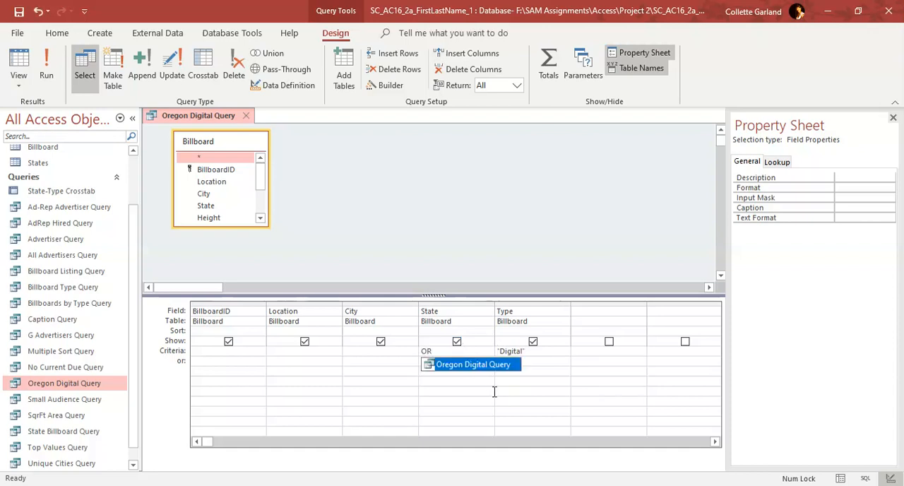
{"action": "left_click", "coordinate": [519, 387]}
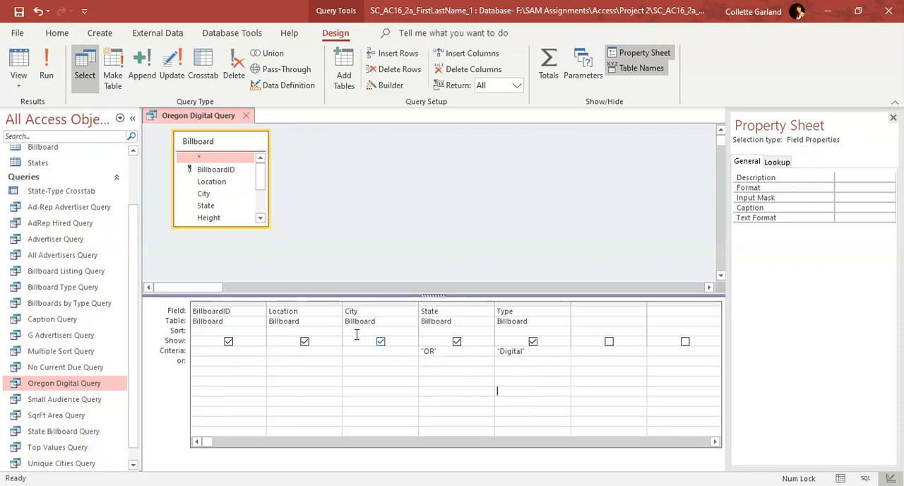
Run the Oregon Digital Query, and save and close it
{"action": "left_click", "coordinate": [47, 73]}
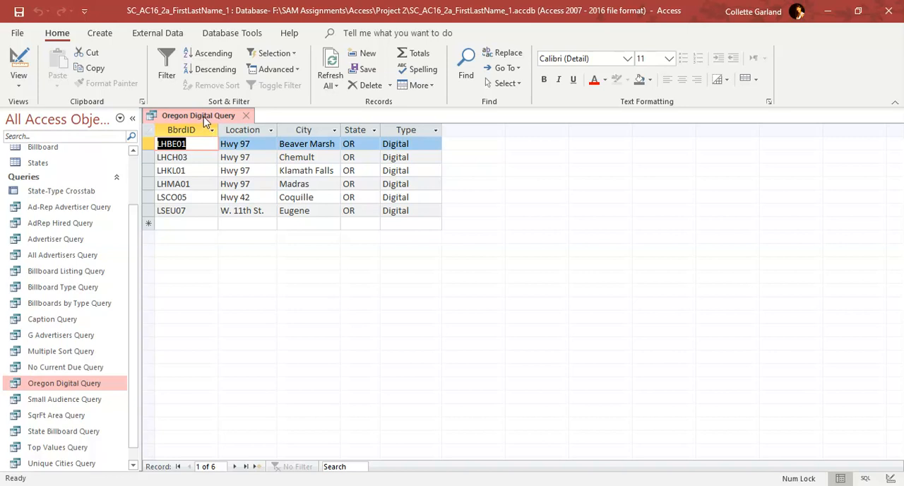
{"action": "right_click", "coordinate": [204, 115]}
{"action": "left_click", "coordinate": [246, 124]}
{"action": "left_click", "coordinate": [246, 116]}
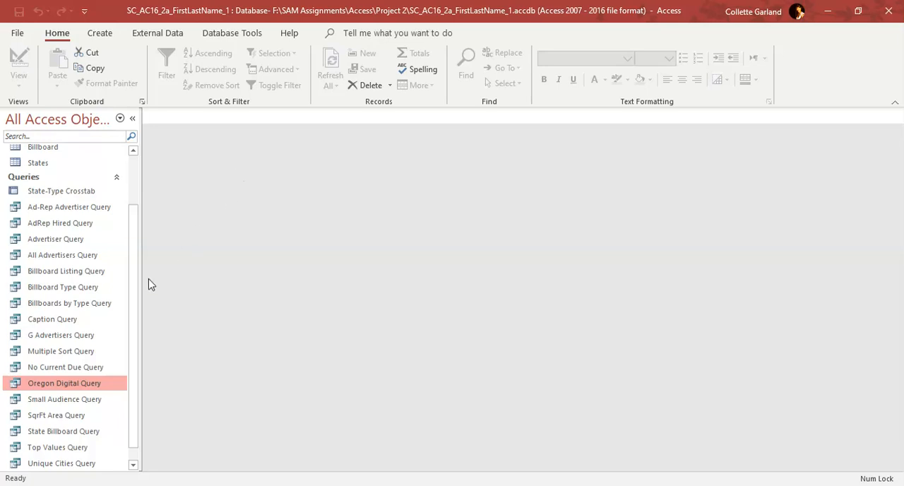
Open the SqrFt Area Query in Design View
{"action": "right_click", "coordinate": [71, 417]}
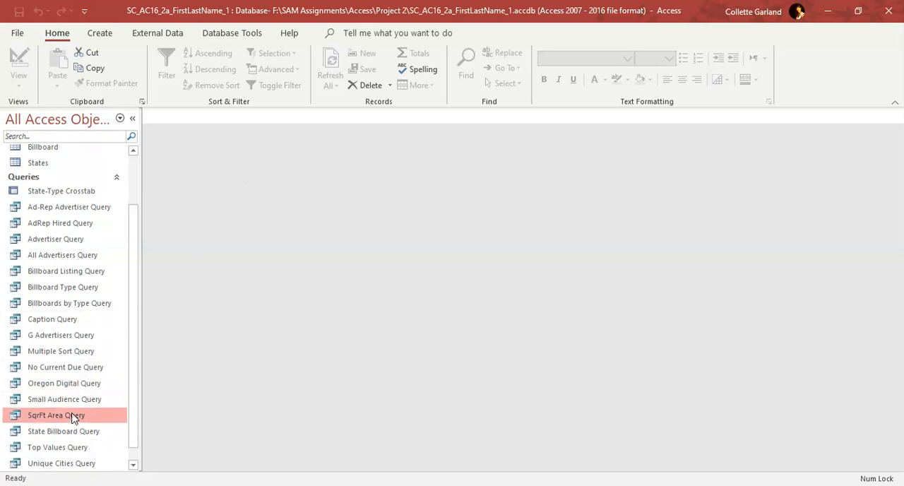
{"action": "left_click", "coordinate": [118, 244]}
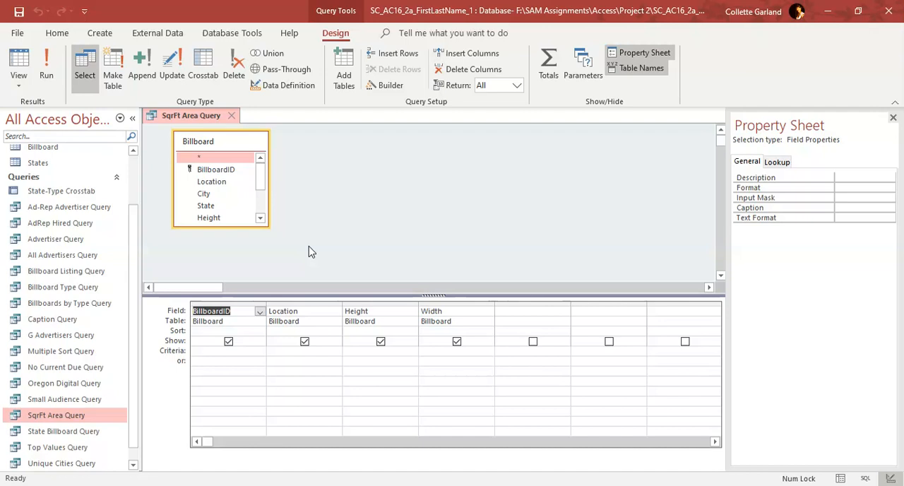
{"action": "left_click", "coordinate": [524, 313]}
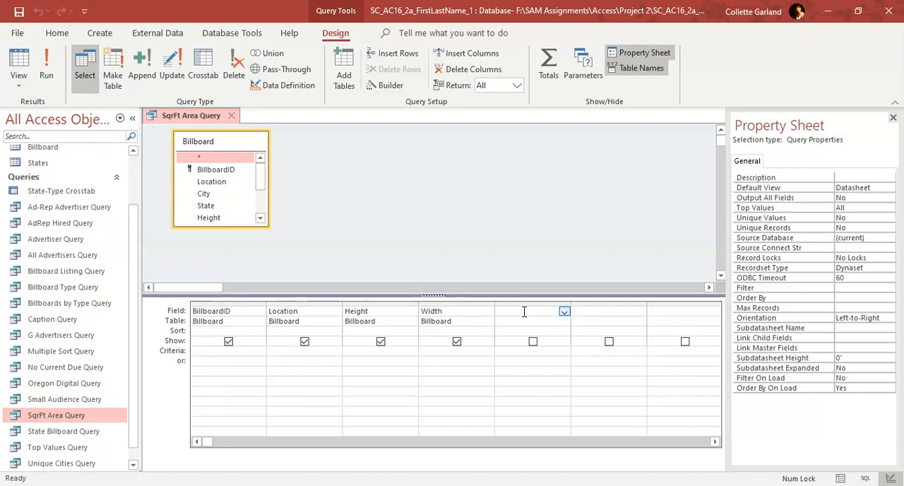
{"action": "left_click", "coordinate": [564, 311]}
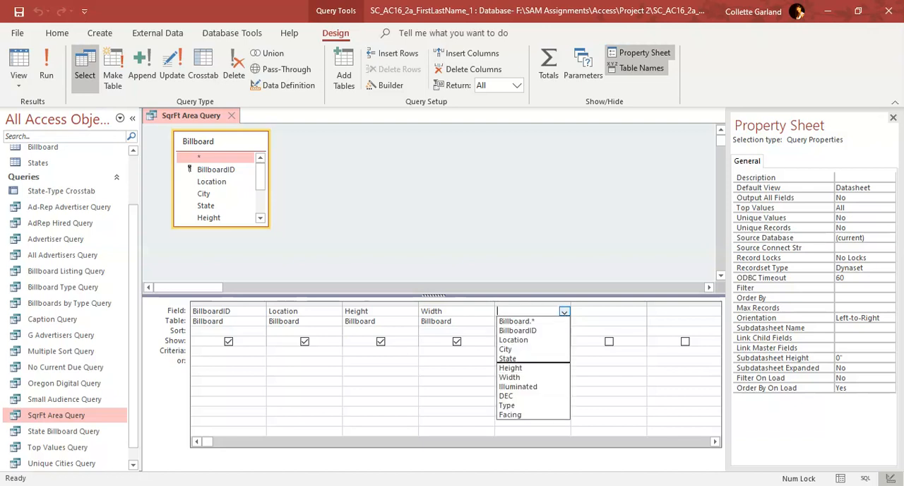
{"action": "left_click", "coordinate": [591, 311]}
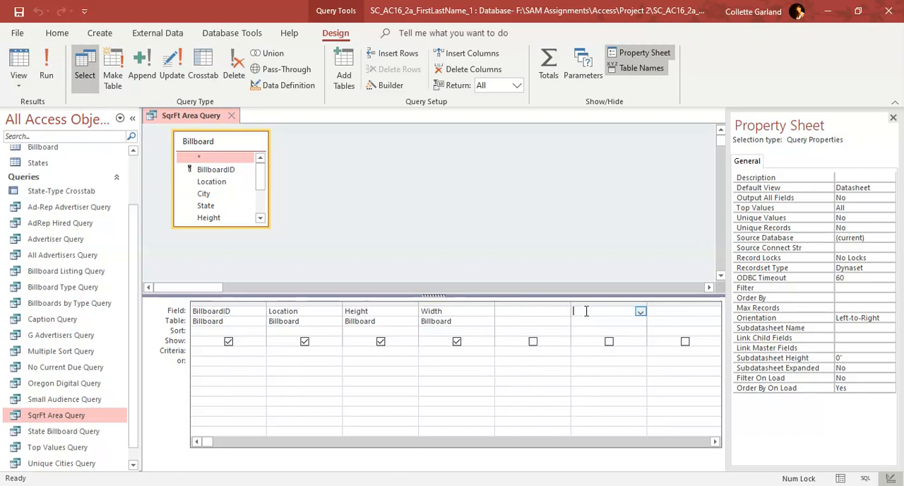
{"action": "right_click", "coordinate": [555, 312]}
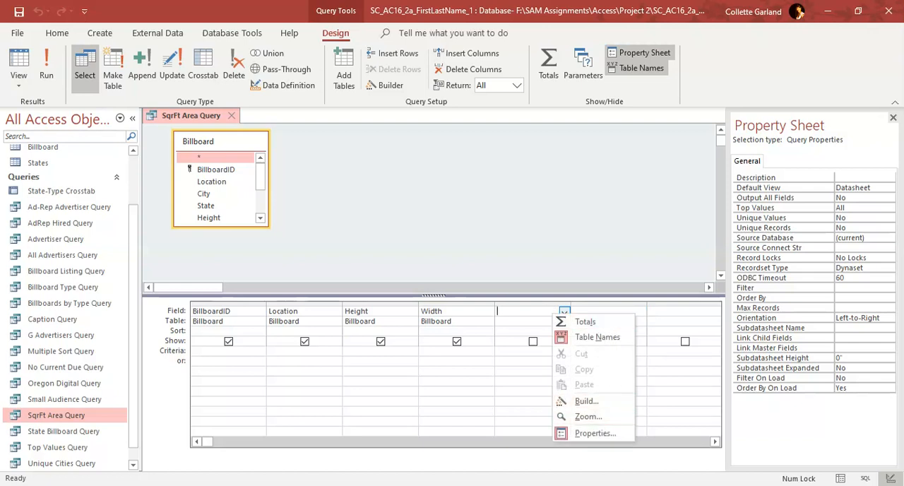
{"action": "key", "text": "Escape"}
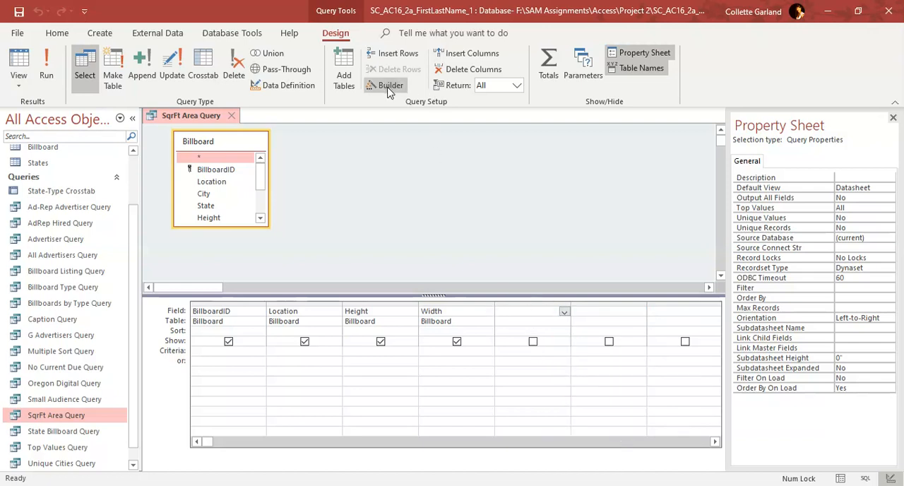
Use the Expression Builder to add the calculated field SqrFt: [Height]*[Width] in the first empty column after Width
{"action": "right_click", "coordinate": [513, 312]}
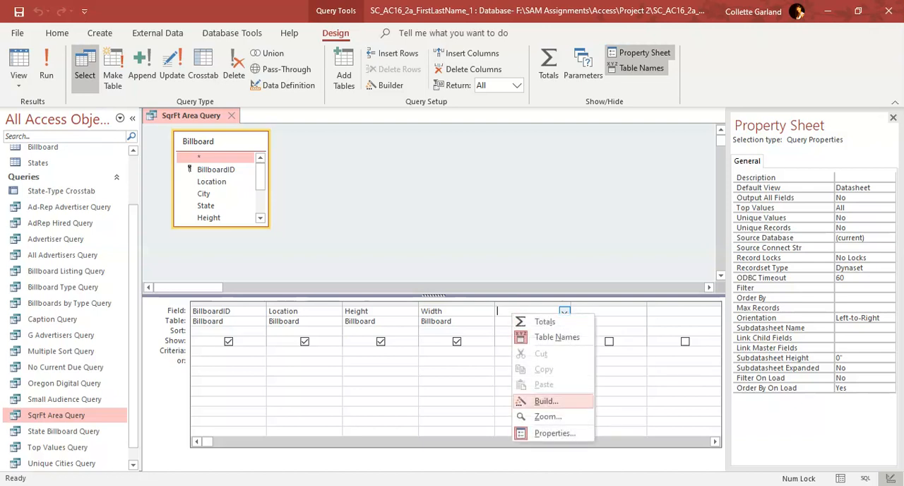
{"action": "left_click", "coordinate": [537, 402]}
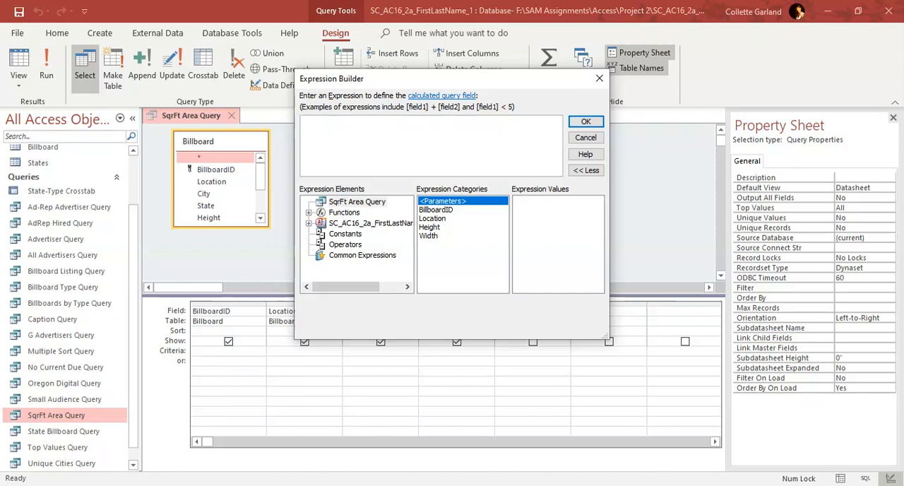
{"action": "type", "text": "SqrFt:"}
{"action": "type", "text": "[Height]*[Width"}
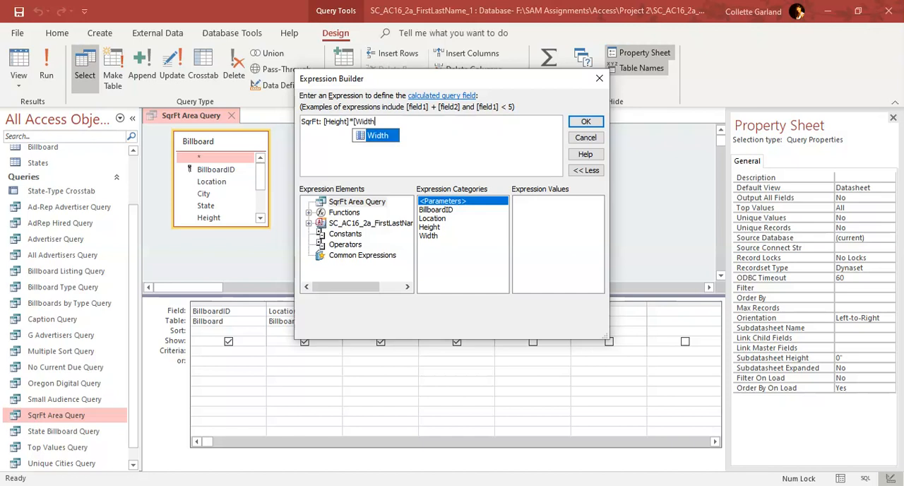
{"action": "type", "text": "]"}
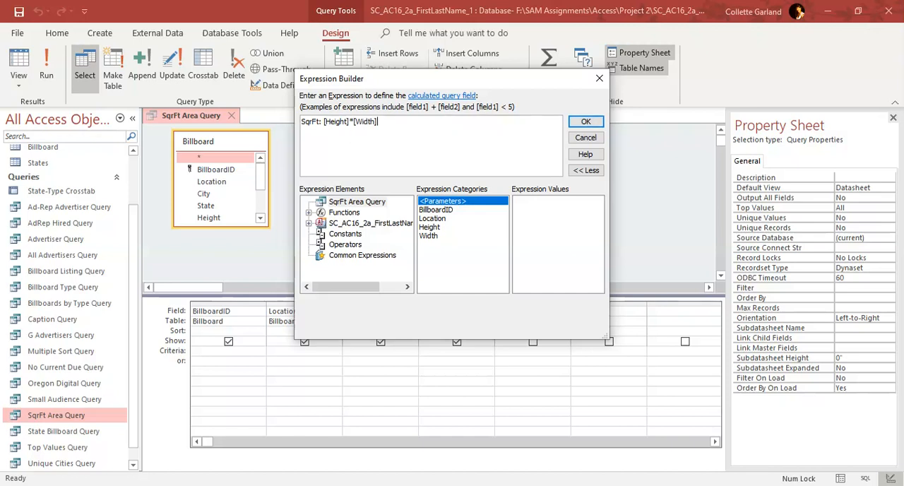
{"action": "left_click", "coordinate": [586, 121]}
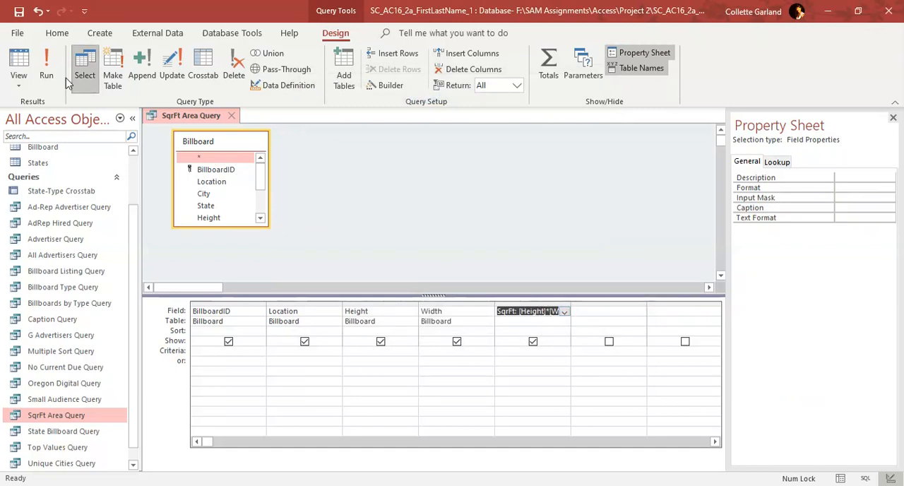
Run the SqrFt Area Query, and save and close it
{"action": "left_click", "coordinate": [46, 69]}
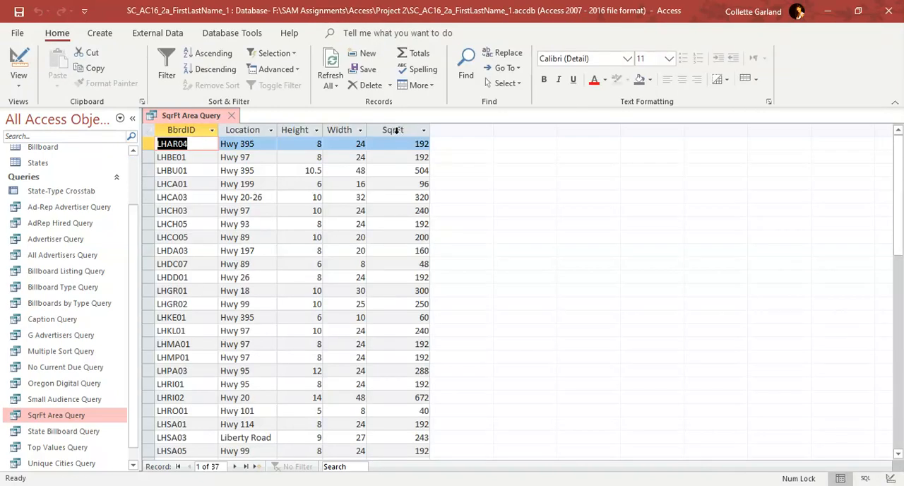
{"action": "right_click", "coordinate": [190, 119]}
{"action": "key", "text": "Escape"}
{"action": "left_click", "coordinate": [231, 115]}
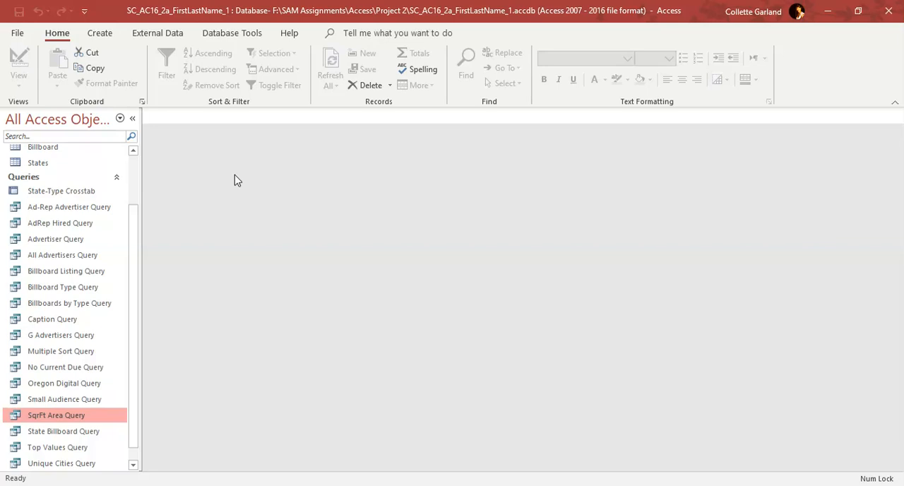
Open the Caption Query in Design View and set the caption of the Facing field to Direction
{"action": "right_click", "coordinate": [74, 321]}
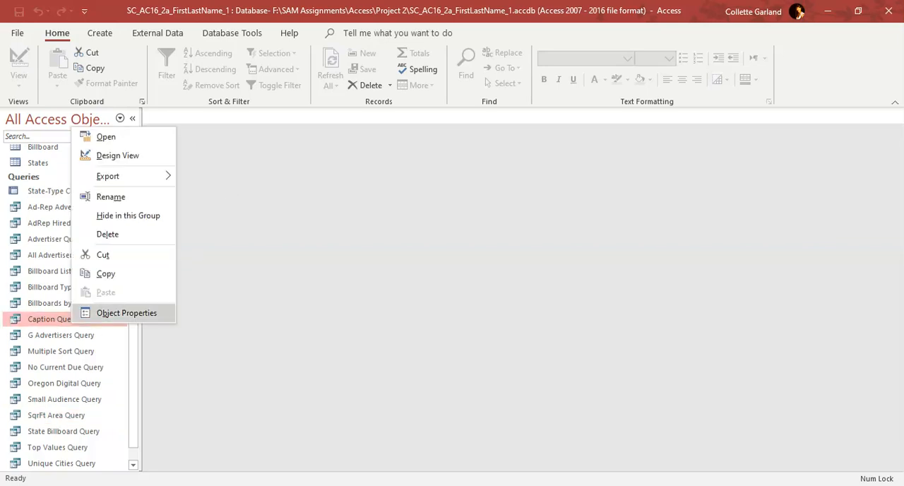
{"action": "left_click", "coordinate": [117, 155]}
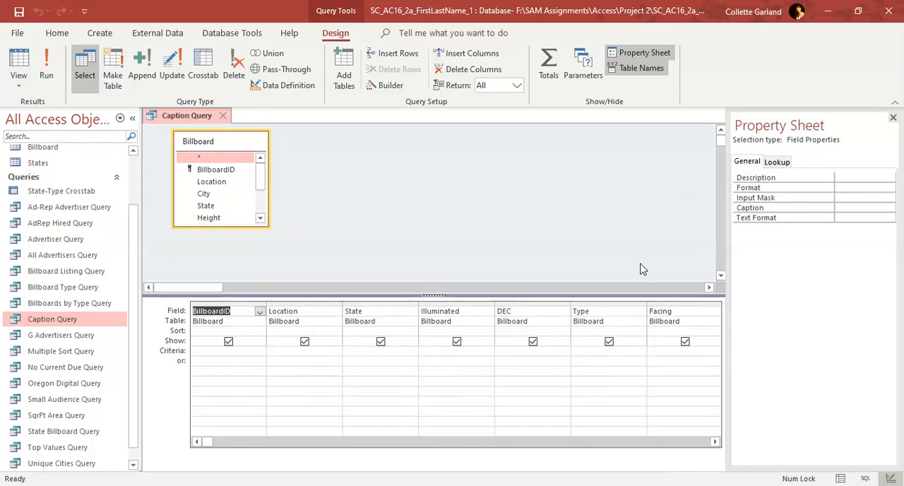
{"action": "left_click", "coordinate": [662, 312]}
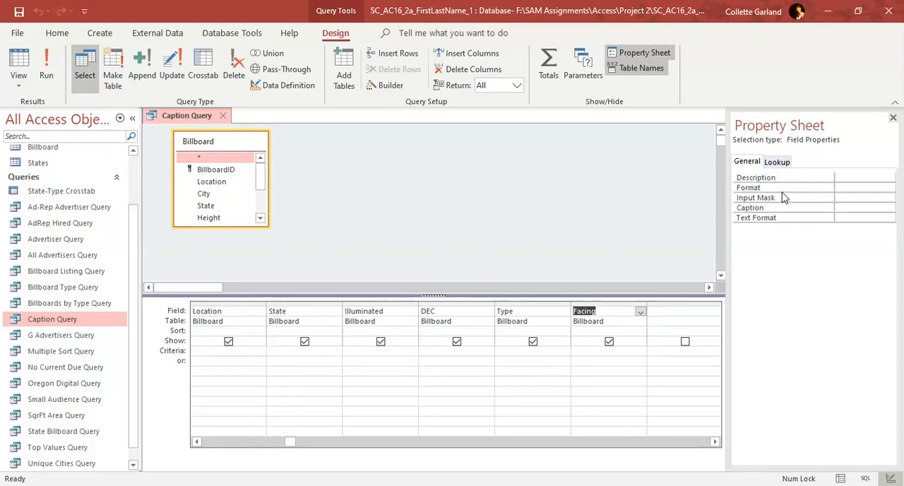
{"action": "left_click", "coordinate": [855, 205]}
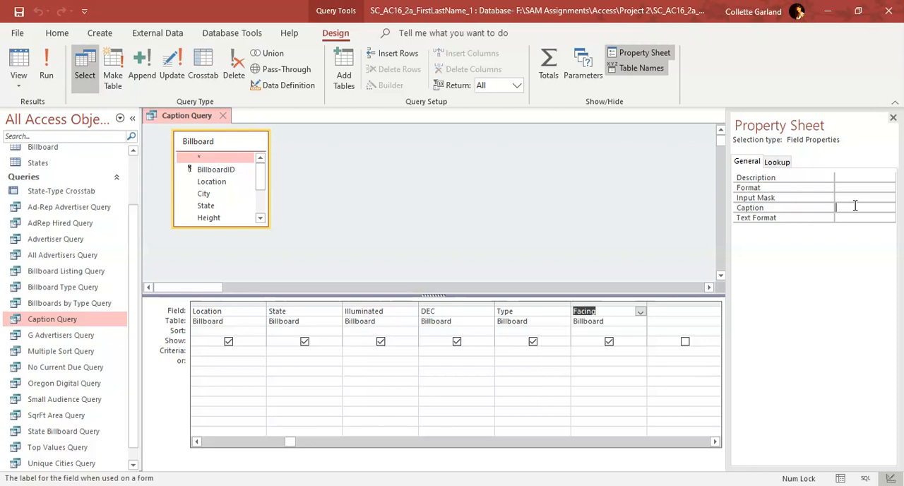
{"action": "type", "text": "Direction"}
{"action": "left_click", "coordinate": [608, 352]}
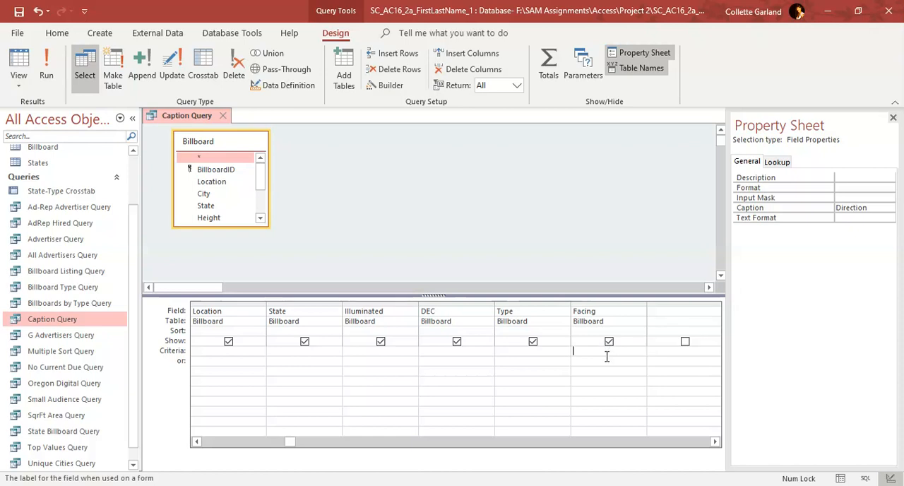
Run the Caption Query, and save and close it
{"action": "left_click", "coordinate": [46, 71]}
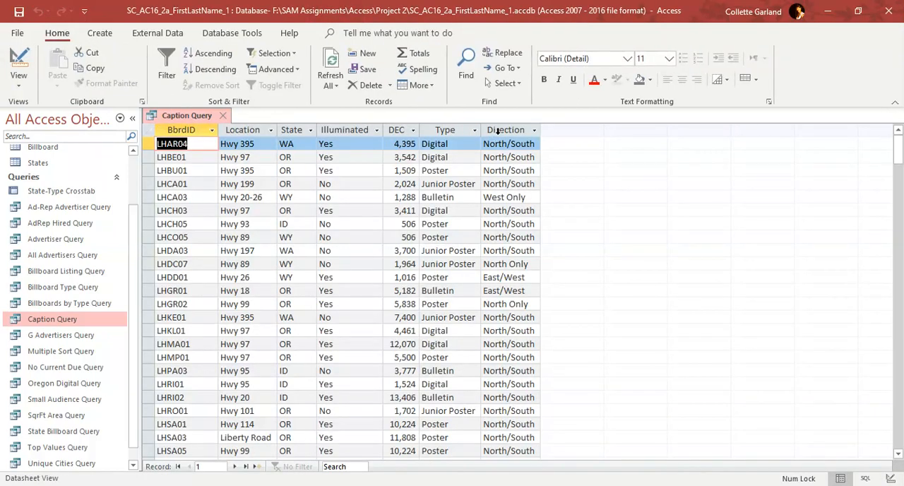
{"action": "right_click", "coordinate": [173, 119]}
{"action": "left_click", "coordinate": [199, 125]}
{"action": "left_click", "coordinate": [222, 115]}
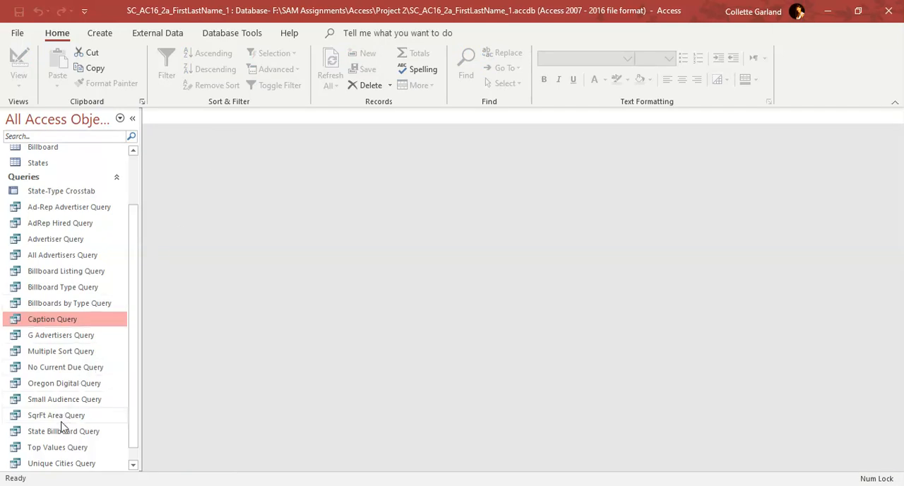
Open the No Current Due Query in Design View and set the criterion for Current Due to 0
{"action": "right_click", "coordinate": [60, 372]}
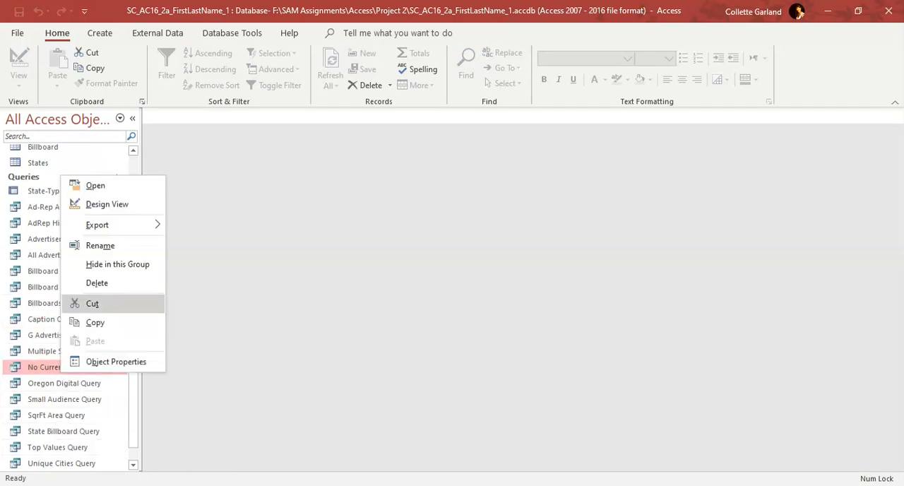
{"action": "left_click", "coordinate": [106, 205]}
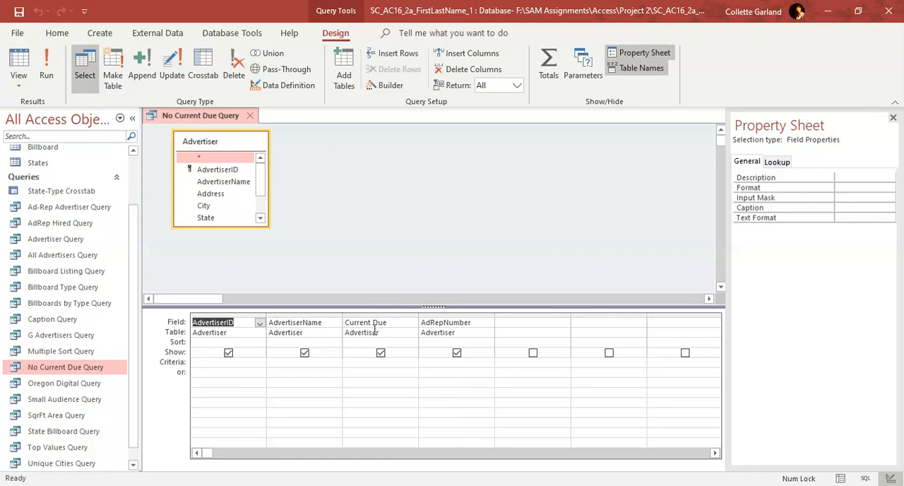
{"action": "left_click", "coordinate": [361, 364]}
{"action": "type", "text": "0"}
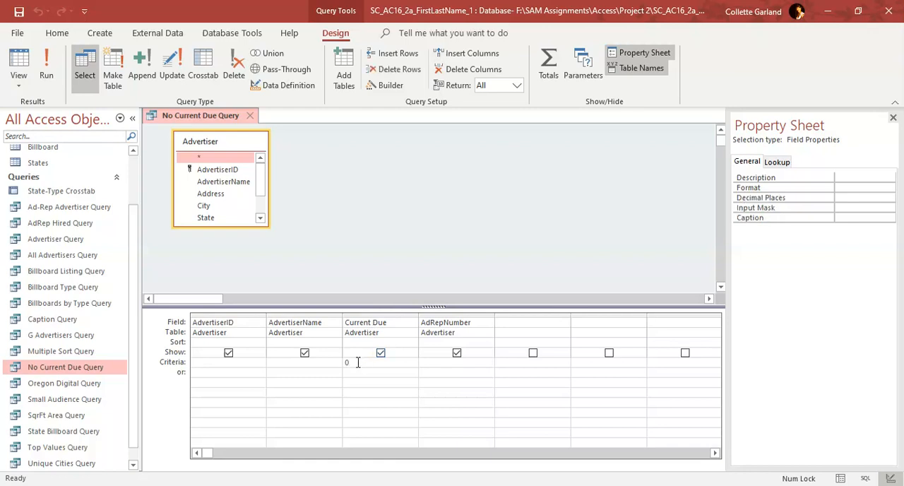
{"action": "left_click", "coordinate": [367, 370]}
Run the No Current Due Query, and save and close it
{"action": "left_click", "coordinate": [46, 71]}
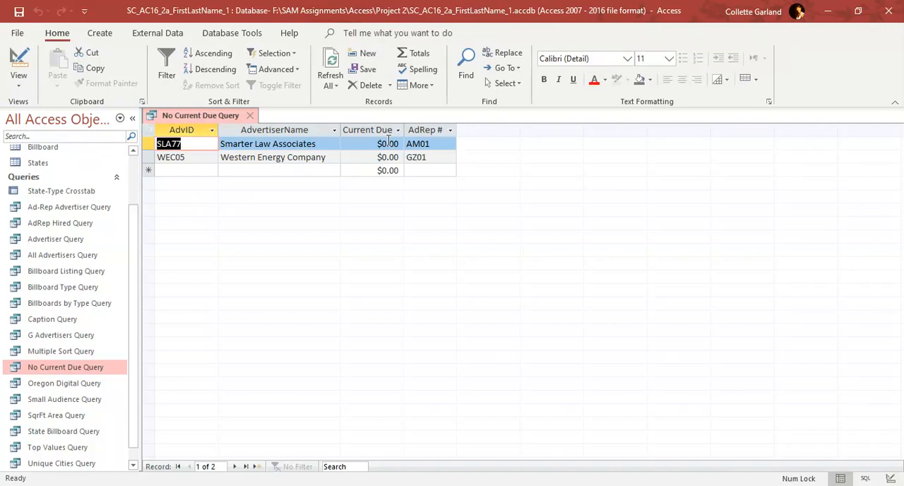
{"action": "right_click", "coordinate": [196, 116]}
{"action": "left_click", "coordinate": [226, 125]}
{"action": "left_click", "coordinate": [250, 117]}
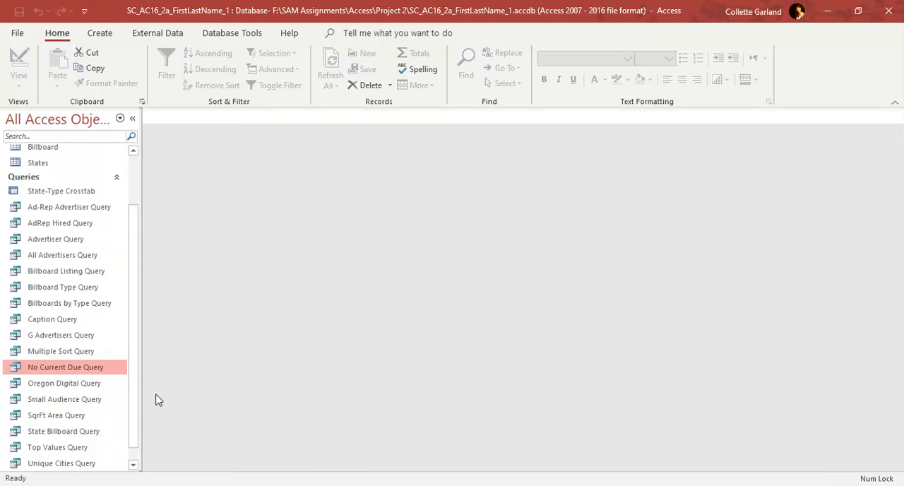
Open the Washington Advertisers Query in Design View and hide the State field from the query results
{"action": "scroll", "coordinate": [87, 405], "scroll_direction": "down", "scroll_amount": 1}
{"action": "right_click", "coordinate": [54, 466]}
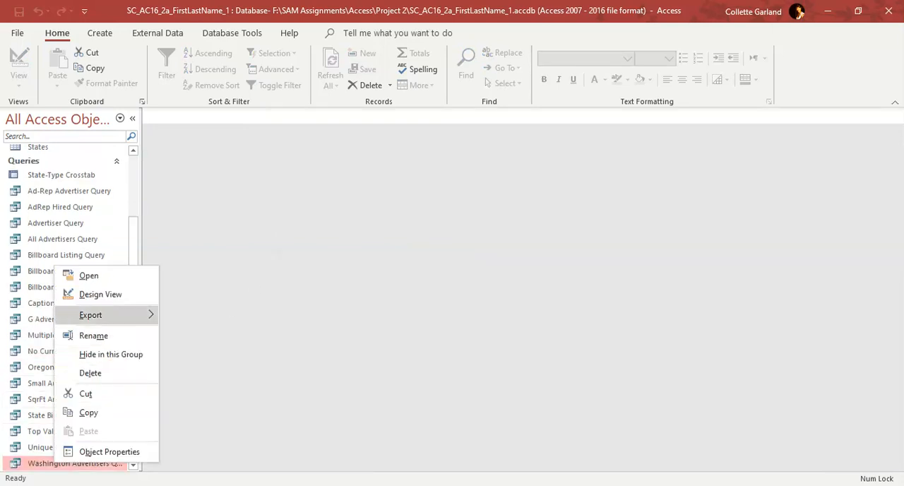
{"action": "left_click", "coordinate": [95, 294]}
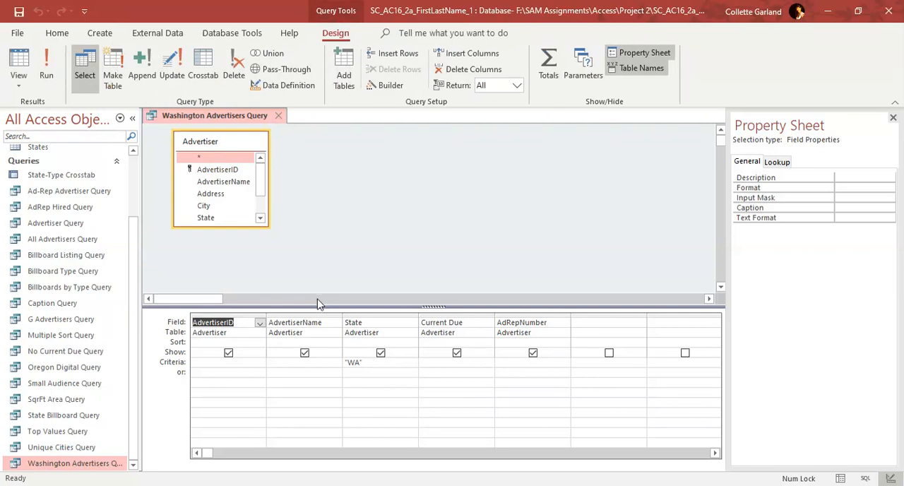
{"action": "left_click", "coordinate": [382, 357]}
{"action": "left_click", "coordinate": [381, 353]}
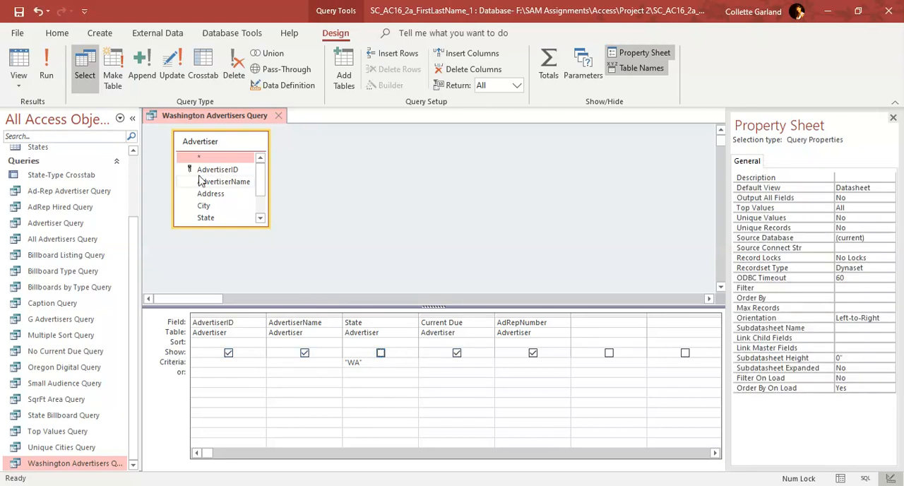
Run the Washington Advertisers Query, and save and close it
{"action": "left_click", "coordinate": [46, 73]}
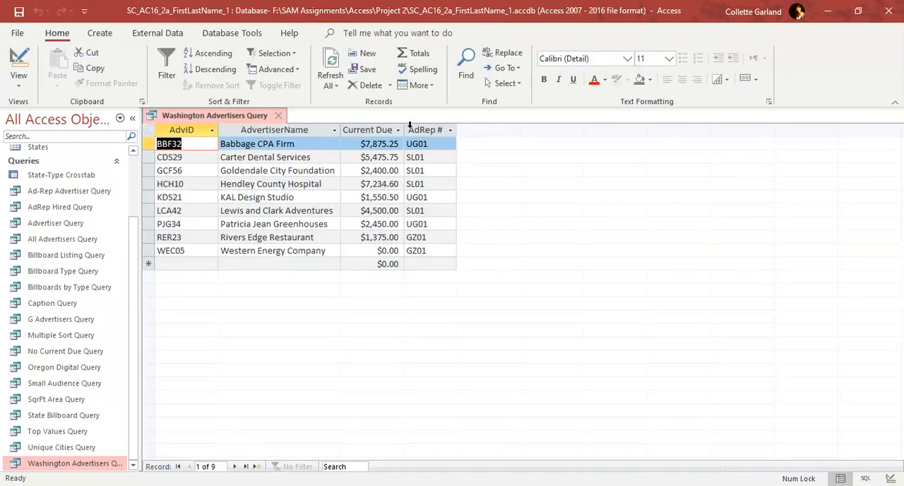
{"action": "right_click", "coordinate": [244, 113]}
{"action": "left_click", "coordinate": [258, 125]}
{"action": "left_click", "coordinate": [279, 115]}
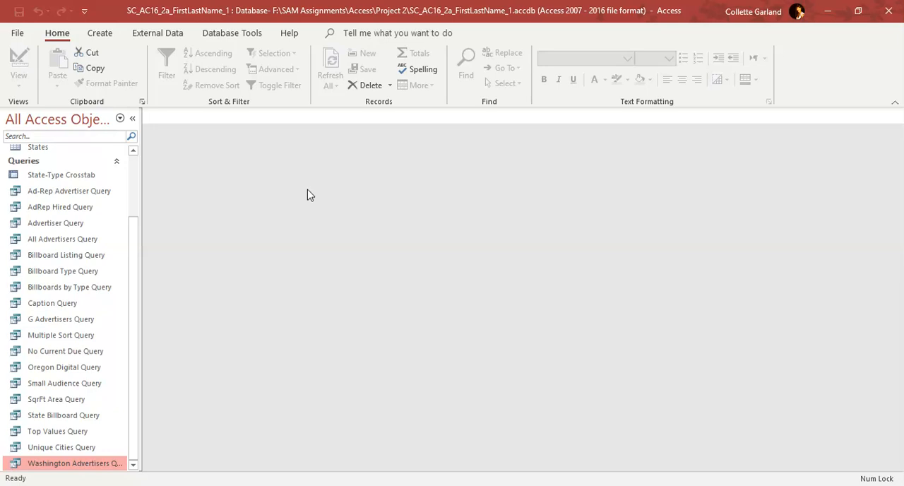
Open the Billboard Type Query in Design View and set the Type criteria to Bulletin or Digital
{"action": "right_click", "coordinate": [77, 277]}
{"action": "left_click", "coordinate": [123, 301]}
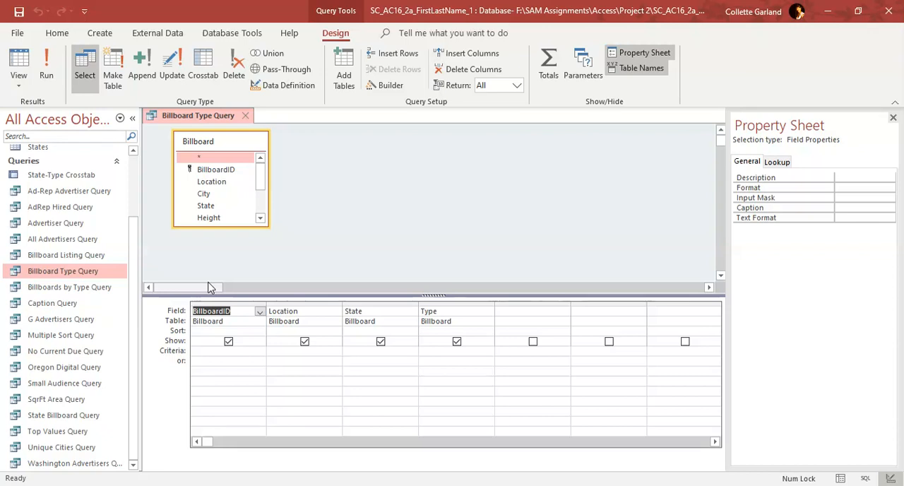
{"action": "left_click", "coordinate": [437, 354]}
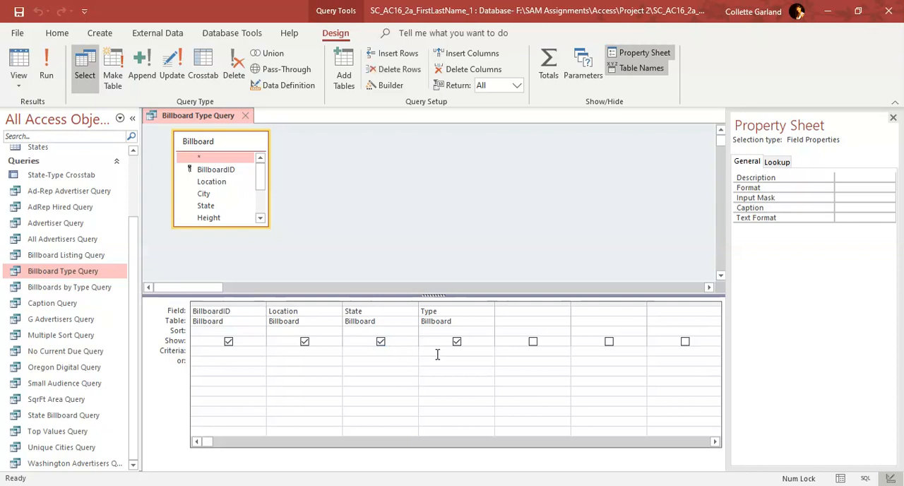
{"action": "type", "text": "Bulletin"}
{"action": "left_click", "coordinate": [438, 360]}
{"action": "type", "text": "Digital"}
Run the Billboard Type Query, and save and close it
{"action": "left_click", "coordinate": [44, 75]}
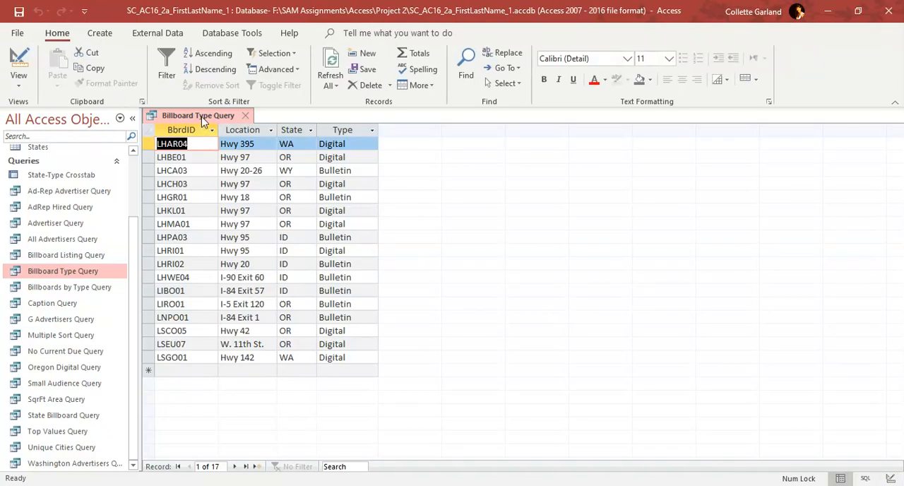
{"action": "right_click", "coordinate": [203, 118]}
{"action": "left_click", "coordinate": [244, 115]}
{"action": "left_click", "coordinate": [244, 115]}
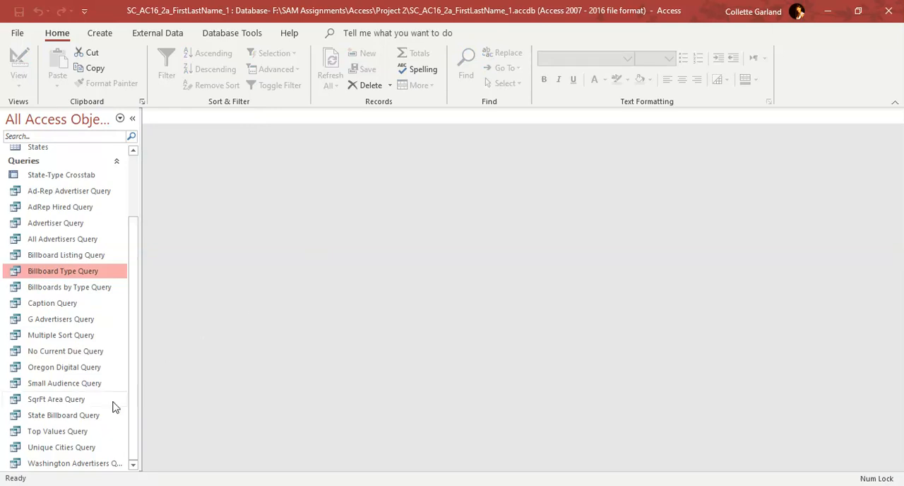
Open the Multiple Sort Query in Design View and sort both AdRepNumber and AdvertiserName in ascending order
{"action": "right_click", "coordinate": [68, 341]}
{"action": "left_click", "coordinate": [88, 171]}
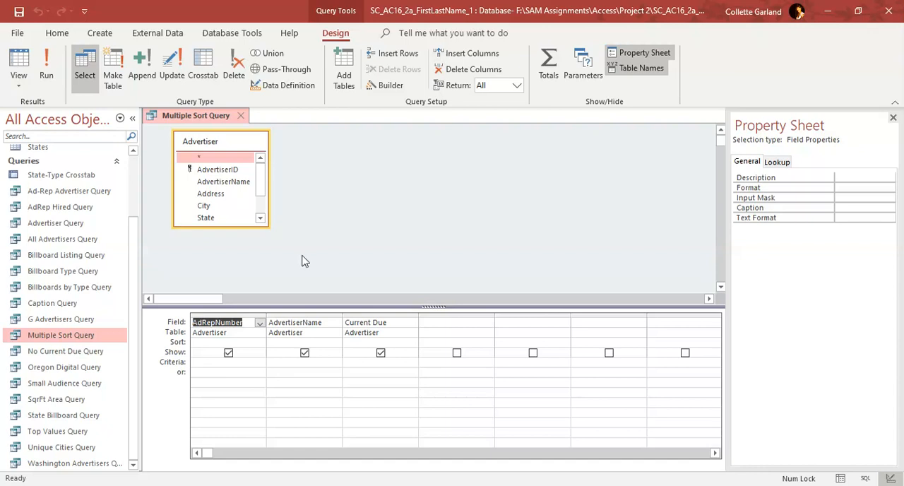
{"action": "left_click", "coordinate": [248, 343]}
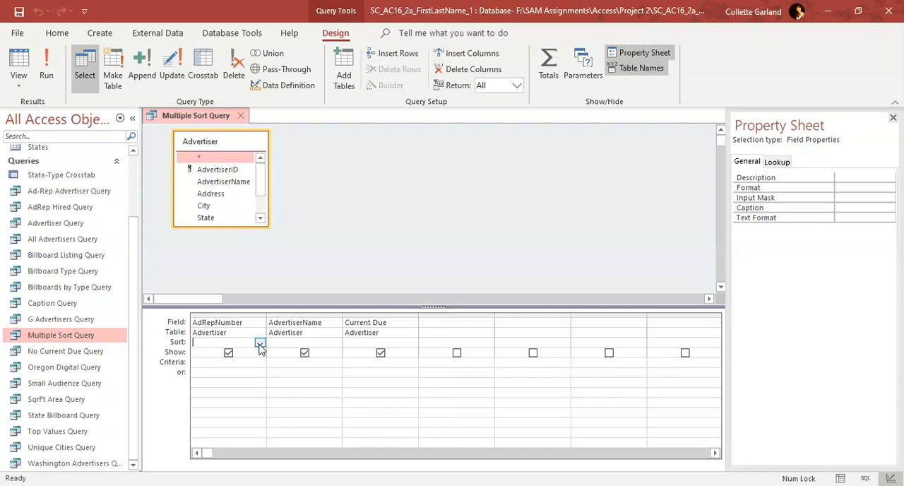
{"action": "left_click", "coordinate": [260, 343]}
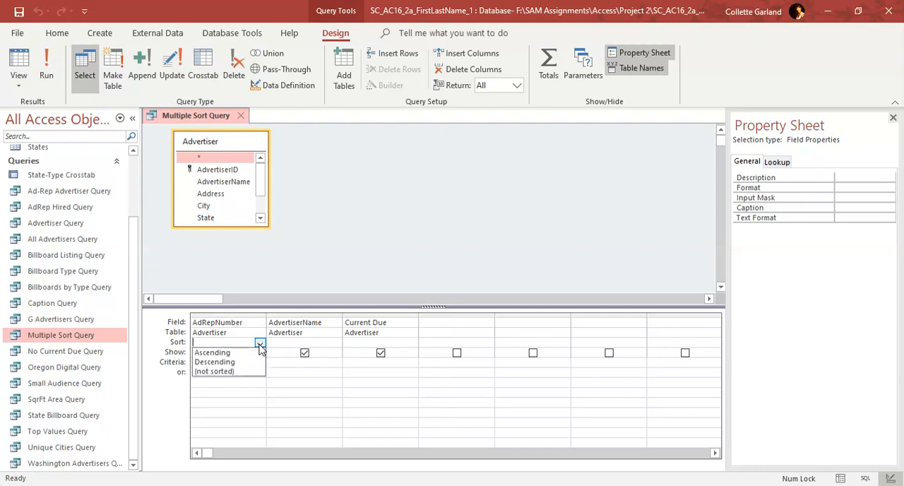
{"action": "left_click", "coordinate": [259, 351]}
{"action": "left_click", "coordinate": [313, 344]}
{"action": "left_click", "coordinate": [336, 344]}
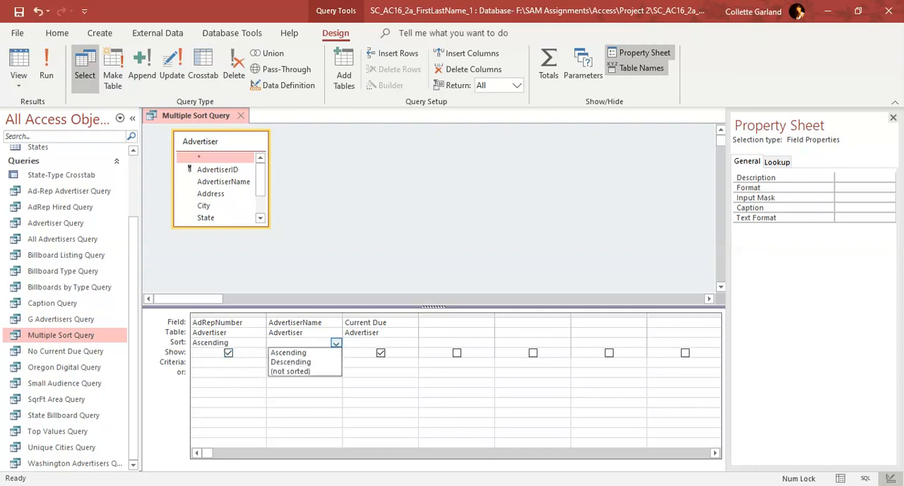
{"action": "left_click", "coordinate": [304, 351]}
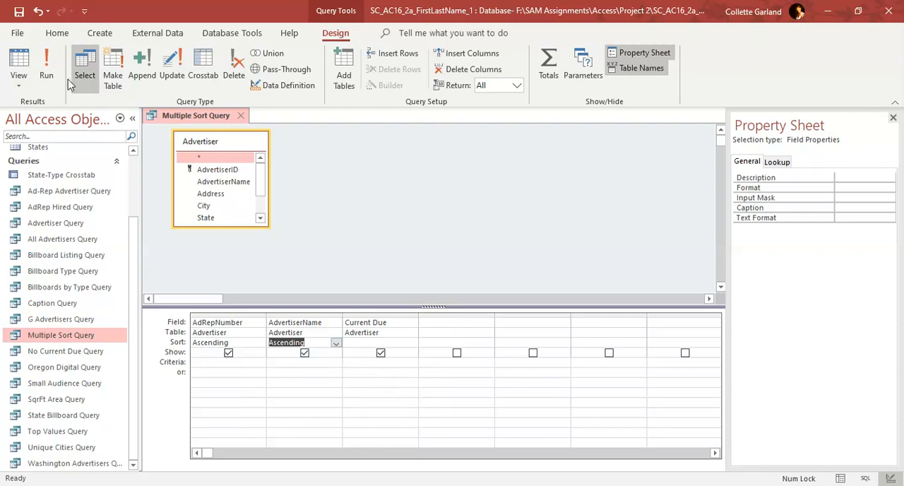
Run the Multiple Sort Query, and save and close it
{"action": "left_click", "coordinate": [48, 77]}
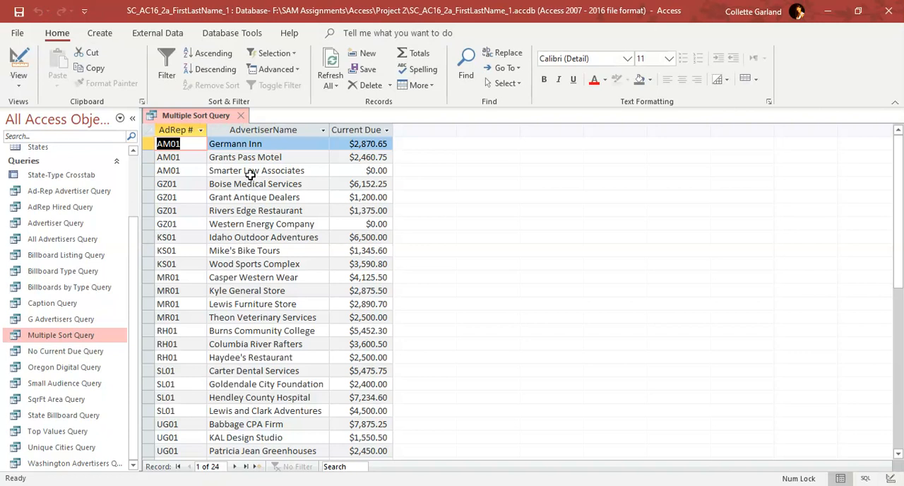
{"action": "right_click", "coordinate": [207, 118]}
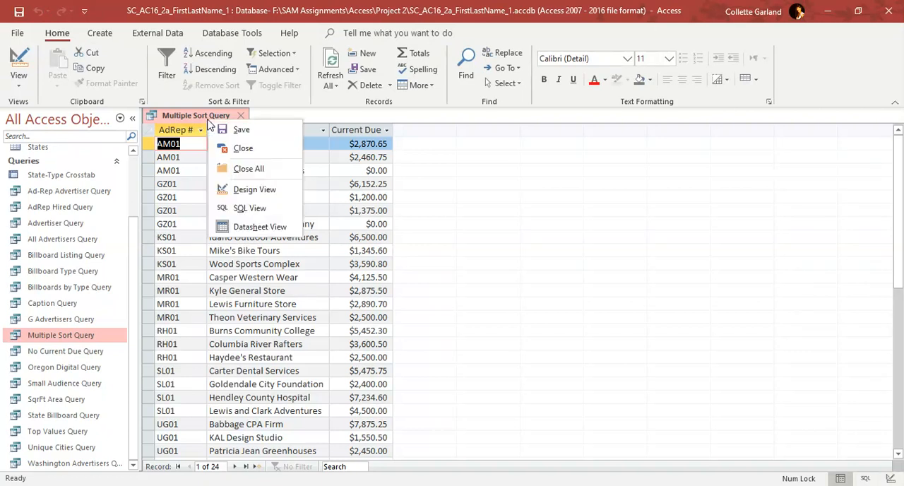
{"action": "left_click", "coordinate": [233, 126]}
{"action": "left_click", "coordinate": [240, 116]}
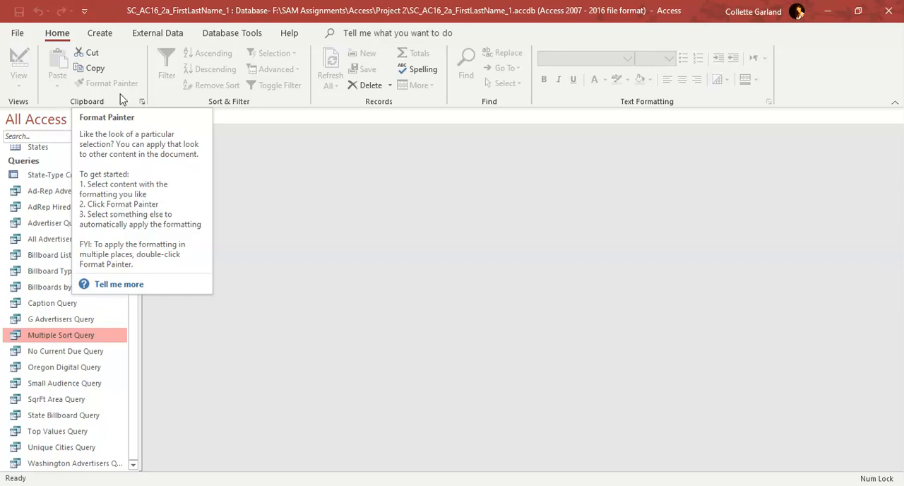
Open the Small Audience Query in Design View and set the criterion for DEC to <2000
{"action": "right_click", "coordinate": [58, 384]}
{"action": "left_click", "coordinate": [104, 217]}
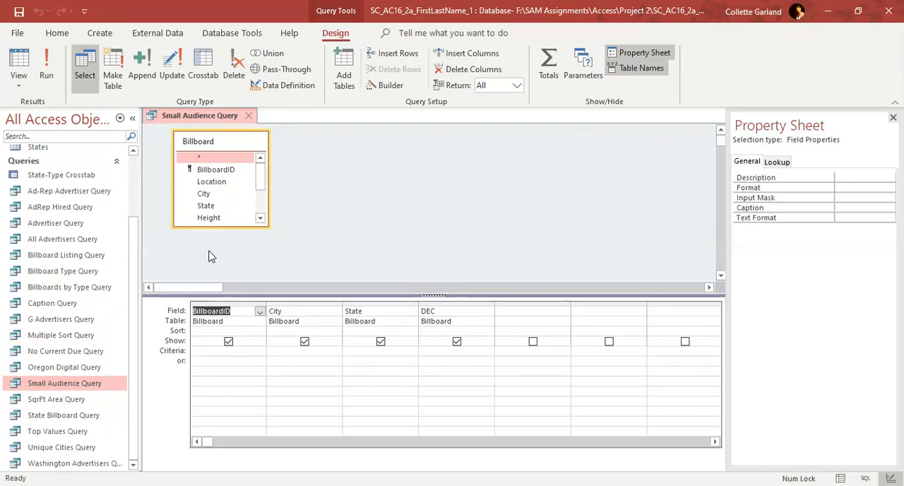
{"action": "left_click", "coordinate": [424, 351]}
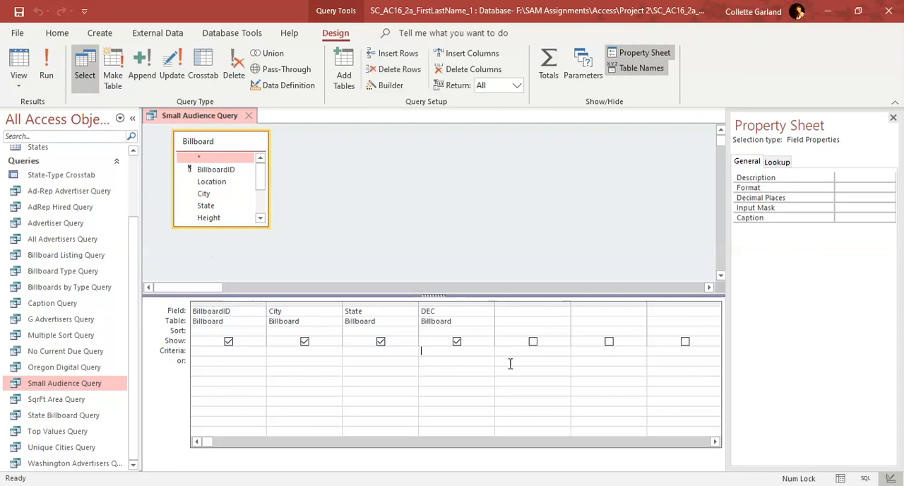
{"action": "type", "text": "<2000"}
Run the Small Audience Query, and save and close it
{"action": "left_click", "coordinate": [46, 71]}
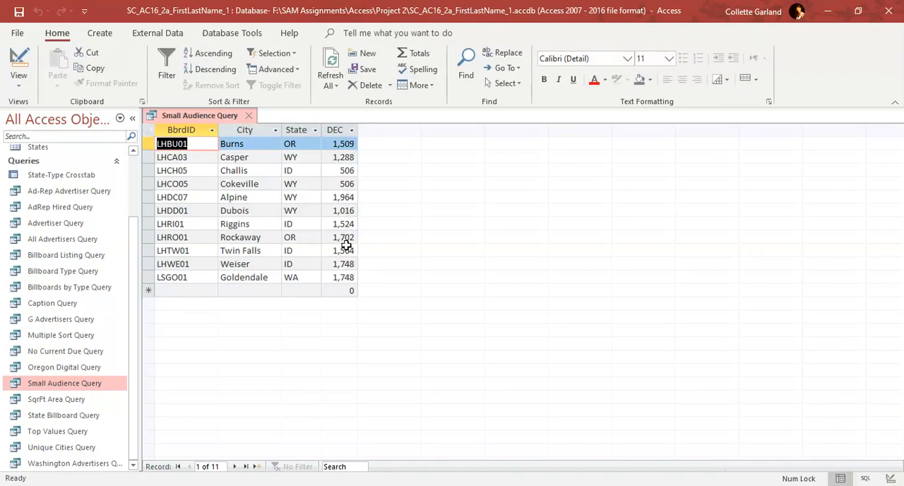
{"action": "right_click", "coordinate": [214, 119]}
{"action": "left_click", "coordinate": [234, 124]}
{"action": "left_click", "coordinate": [249, 115]}
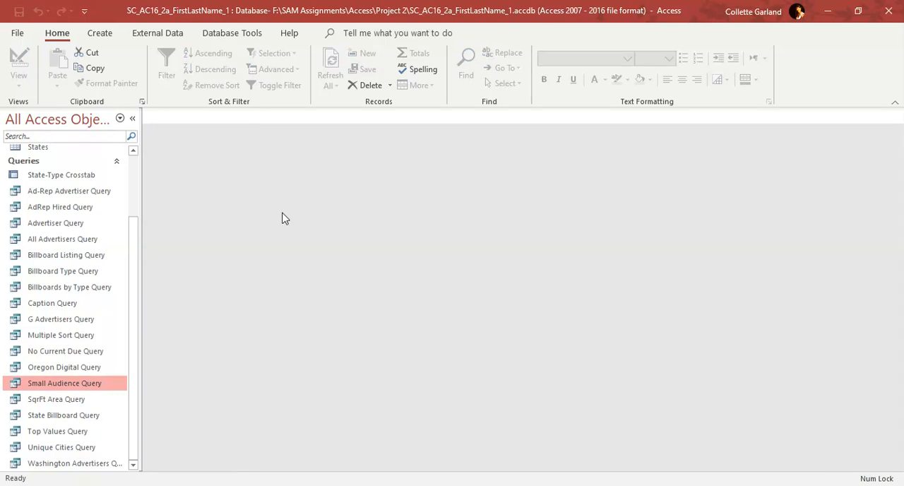
Open the Billboards by Type Query in Design View, add the Total row, and set BillboardID to Count
{"action": "right_click", "coordinate": [82, 290]}
{"action": "left_click", "coordinate": [141, 119]}
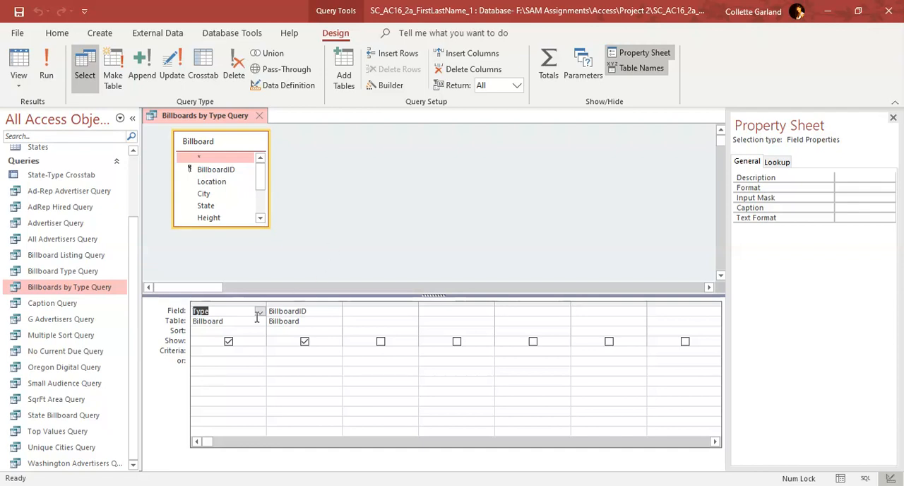
{"action": "left_click", "coordinate": [549, 67]}
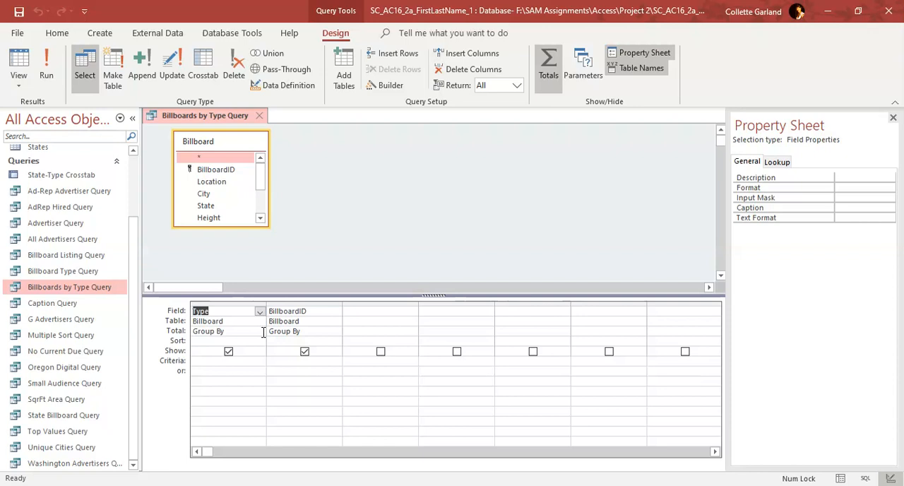
{"action": "left_click", "coordinate": [314, 331]}
{"action": "left_click", "coordinate": [335, 332]}
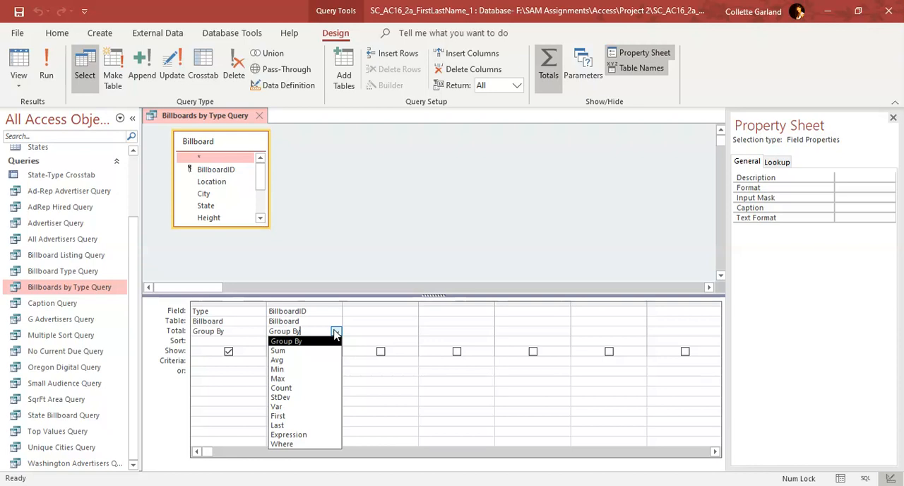
{"action": "key", "text": "Down"}
{"action": "key", "text": "Down"}
{"action": "key", "text": "Down"}
{"action": "key", "text": "Down"}
{"action": "key", "text": "Return"}
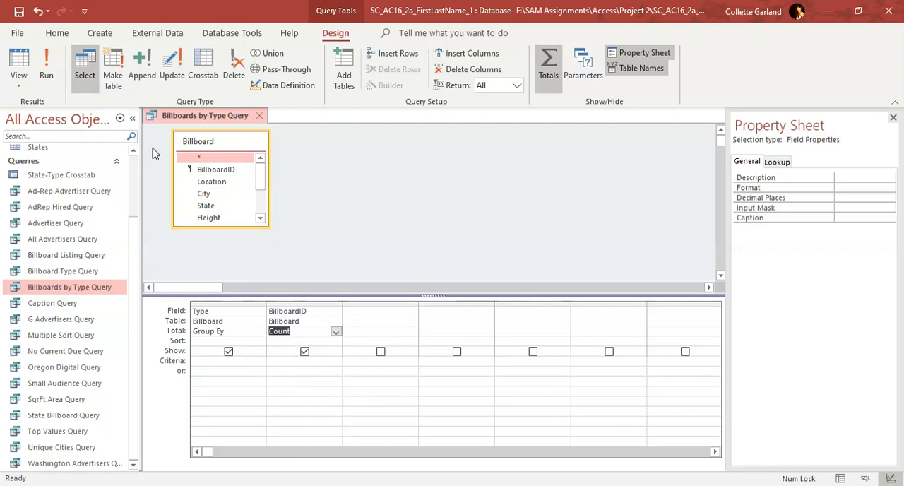
Run the Billboards by Type Query, and save and close it
{"action": "left_click", "coordinate": [59, 75]}
{"action": "right_click", "coordinate": [186, 118]}
{"action": "left_click", "coordinate": [220, 123]}
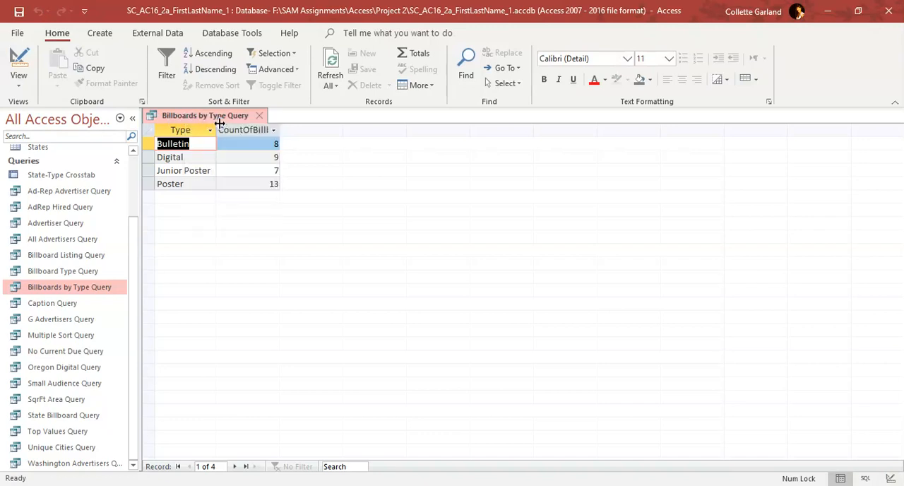
{"action": "left_click", "coordinate": [260, 115]}
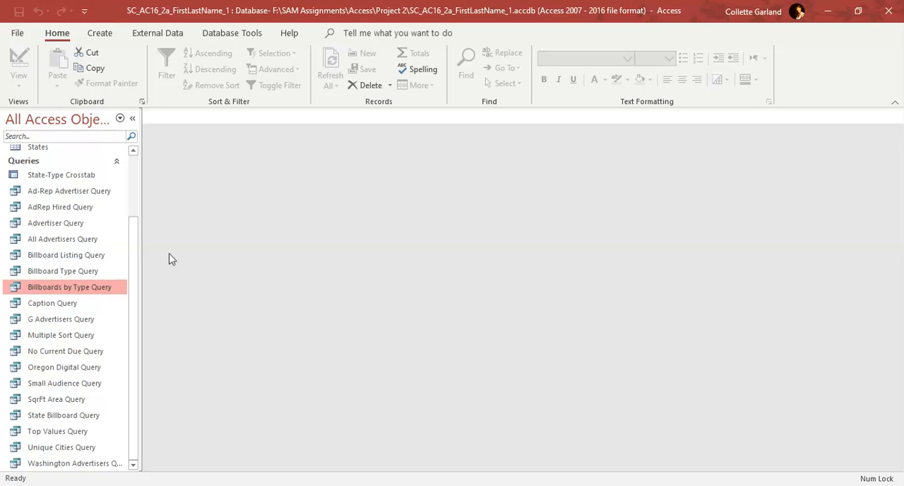
Open the G Advertisers Query in Design View and set the criterion for AdvertiserName to G*
{"action": "right_click", "coordinate": [86, 320]}
{"action": "left_click", "coordinate": [130, 152]}
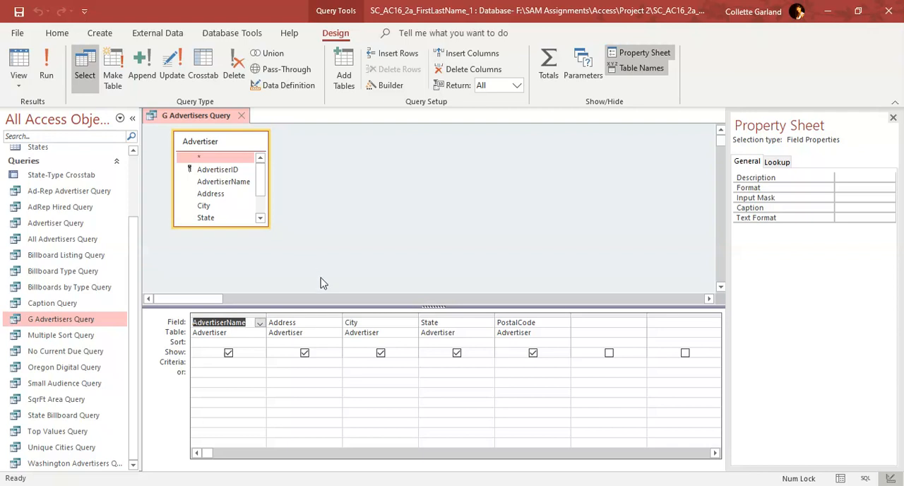
{"action": "left_click", "coordinate": [235, 364]}
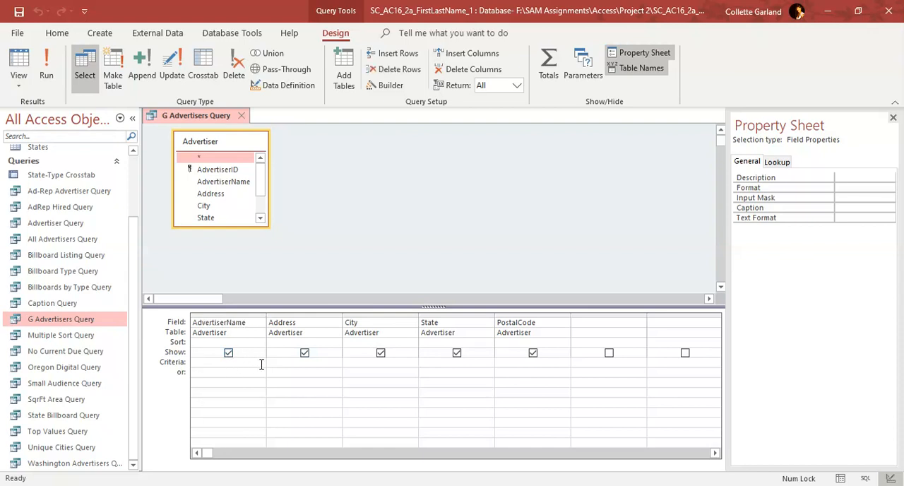
{"action": "type", "text": "G*"}
Run the G Advertisers Query, and save and close it
{"action": "left_click", "coordinate": [47, 75]}
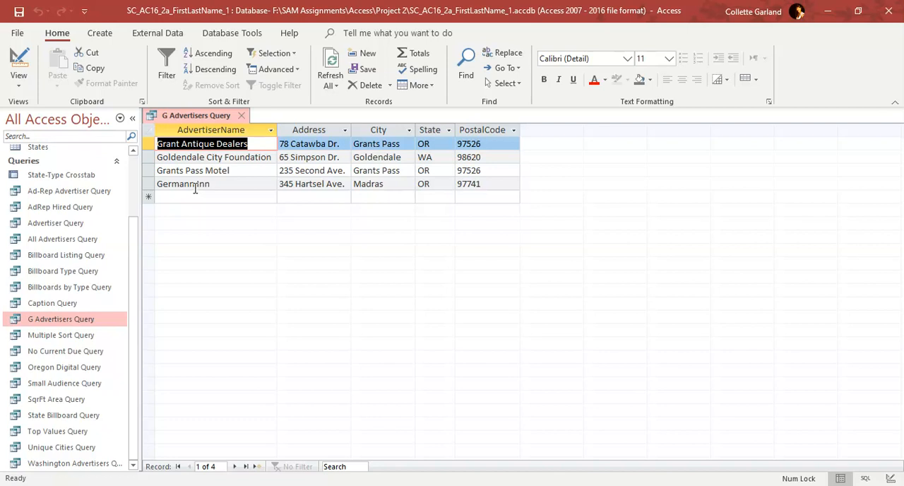
{"action": "right_click", "coordinate": [194, 117]}
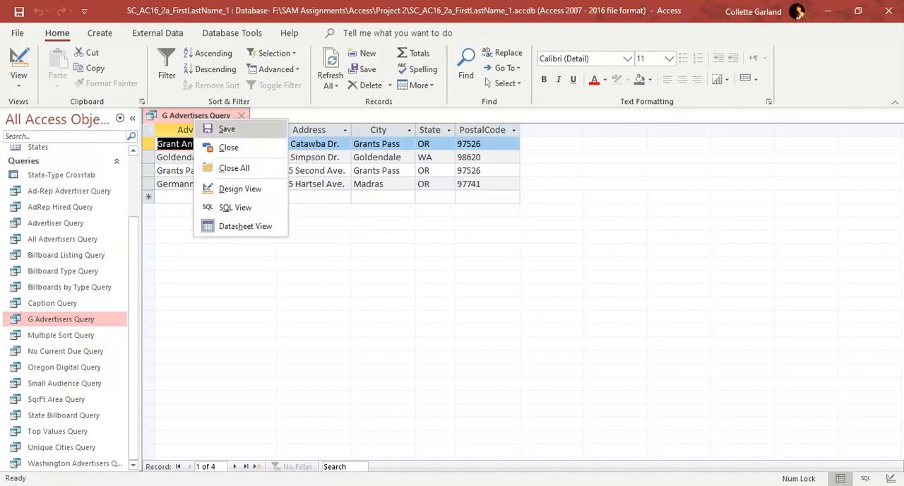
{"action": "left_click", "coordinate": [241, 115]}
{"action": "left_click", "coordinate": [242, 115]}
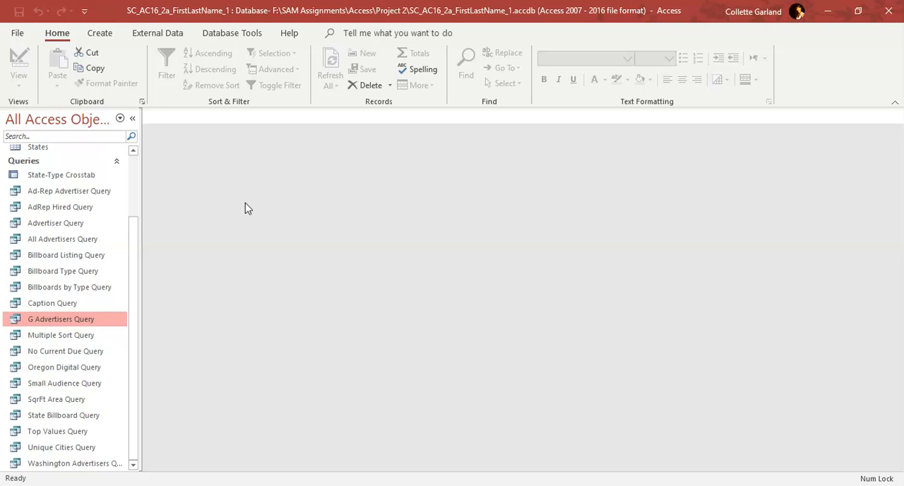
Start a Report Wizard report based on the All Advertisers Query and include all of its fields
{"action": "left_click", "coordinate": [88, 241]}
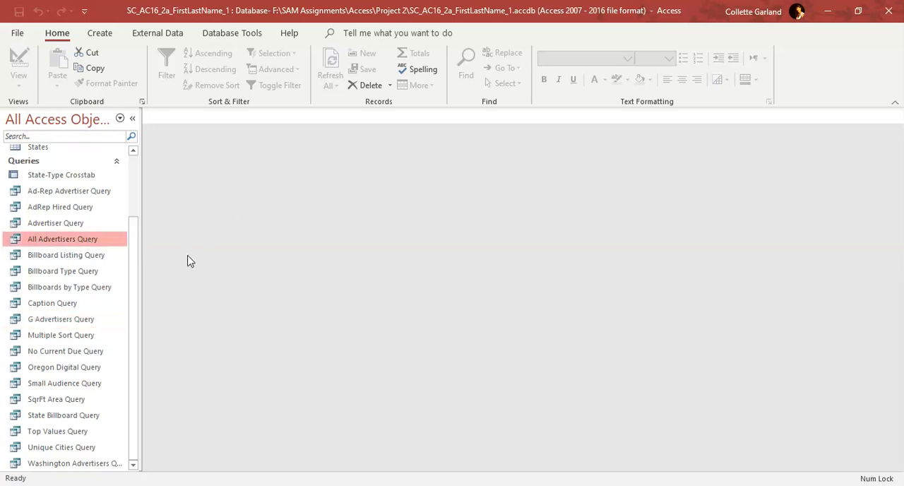
{"action": "left_click", "coordinate": [101, 34]}
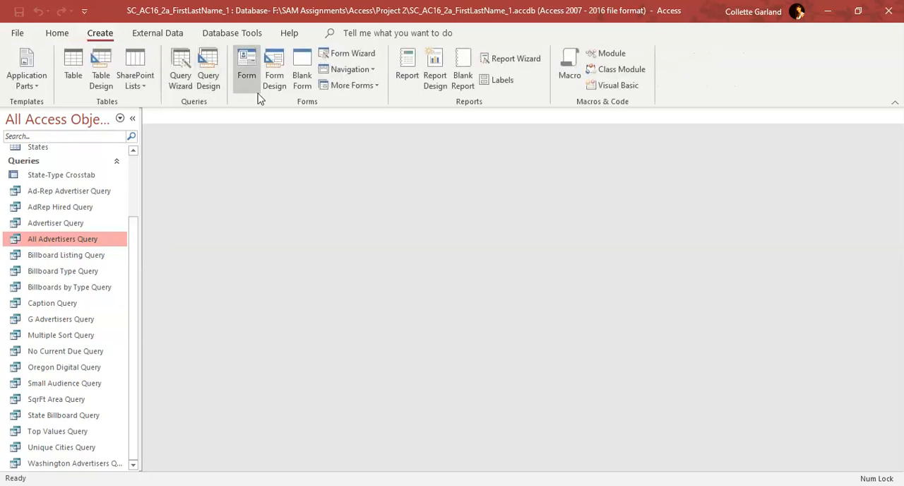
{"action": "left_click", "coordinate": [513, 62]}
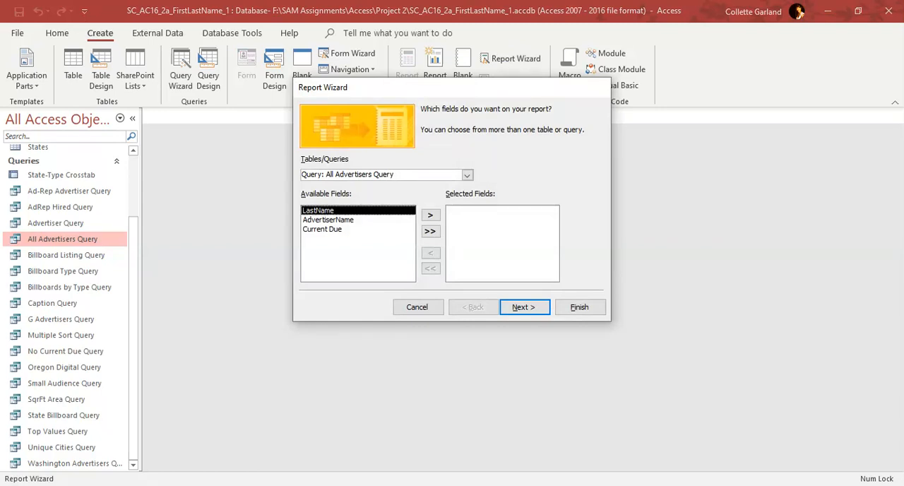
{"action": "left_click", "coordinate": [430, 231]}
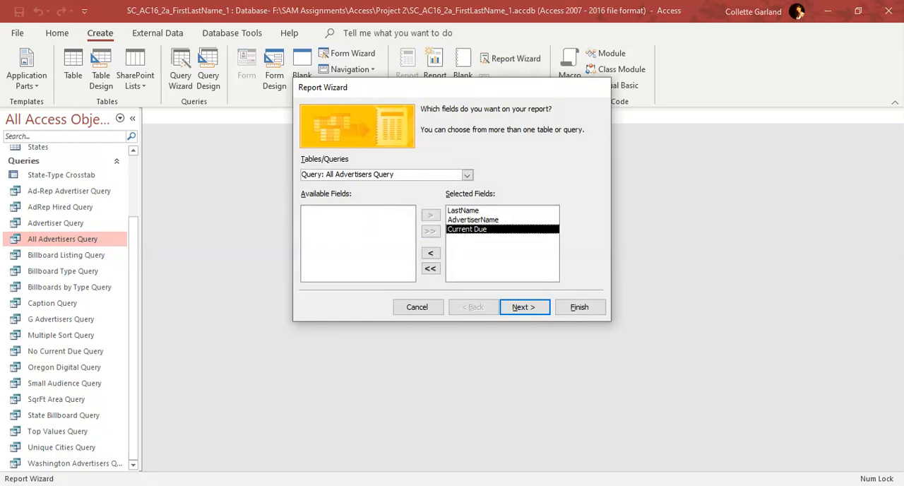
{"action": "left_click", "coordinate": [524, 306]}
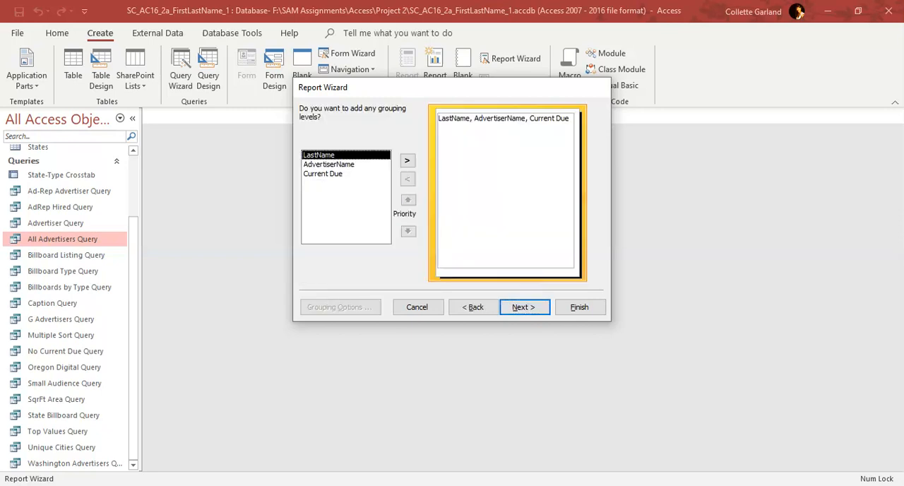
Group the report by LastName with no additional sorting, and accept the Stepped layout in Portrait orientation
{"action": "left_click", "coordinate": [407, 160]}
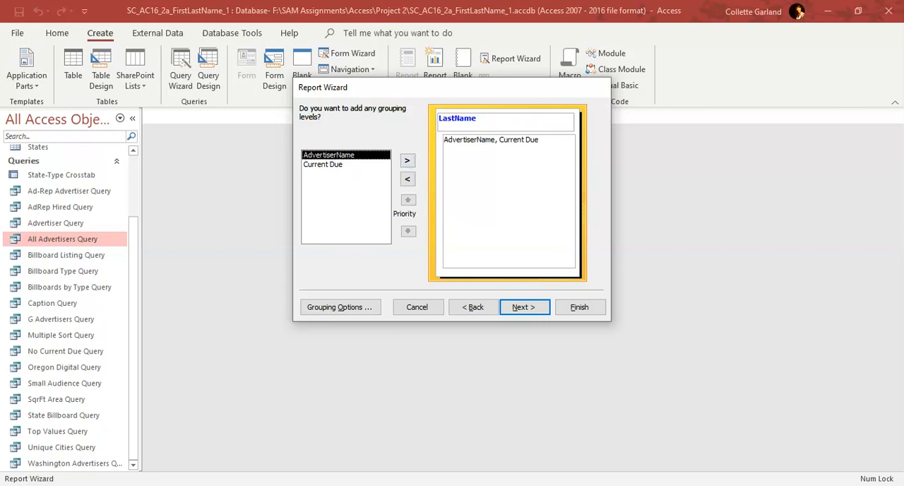
{"action": "left_click", "coordinate": [524, 306]}
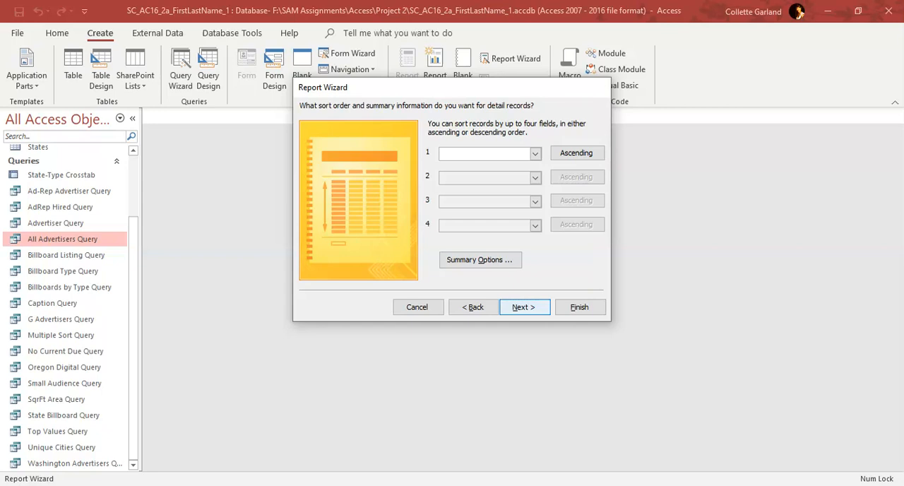
{"action": "left_click", "coordinate": [524, 306]}
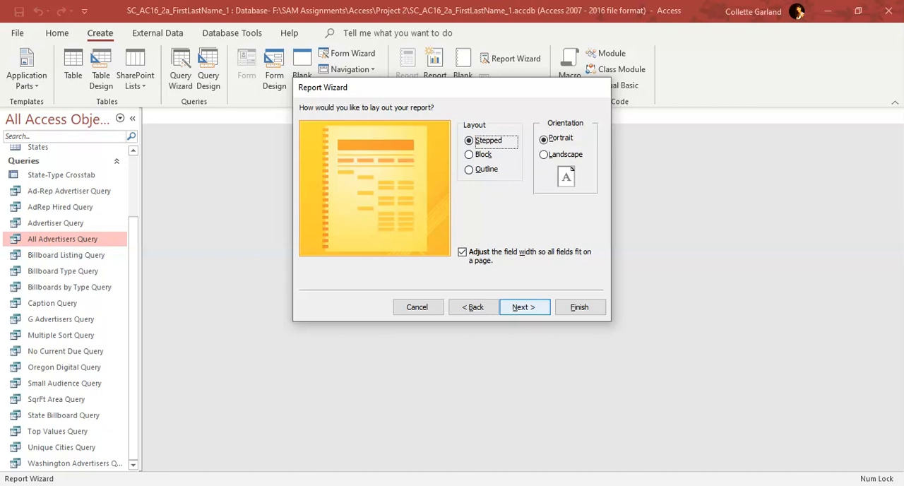
{"action": "left_click", "coordinate": [524, 307]}
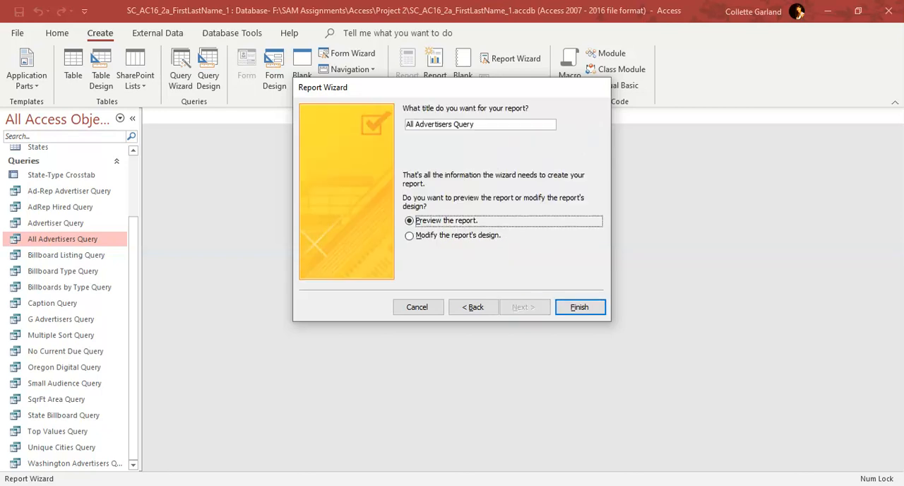
Title the report All Advertisers Report and finish the wizard with a preview
{"action": "left_click", "coordinate": [475, 124]}
{"action": "key", "text": "BackSpace"}
{"action": "key", "text": "BackSpace"}
{"action": "key", "text": "BackSpace"}
{"action": "key", "text": "BackSpace"}
{"action": "key", "text": "BackSpace"}
{"action": "type", "text": "R"}
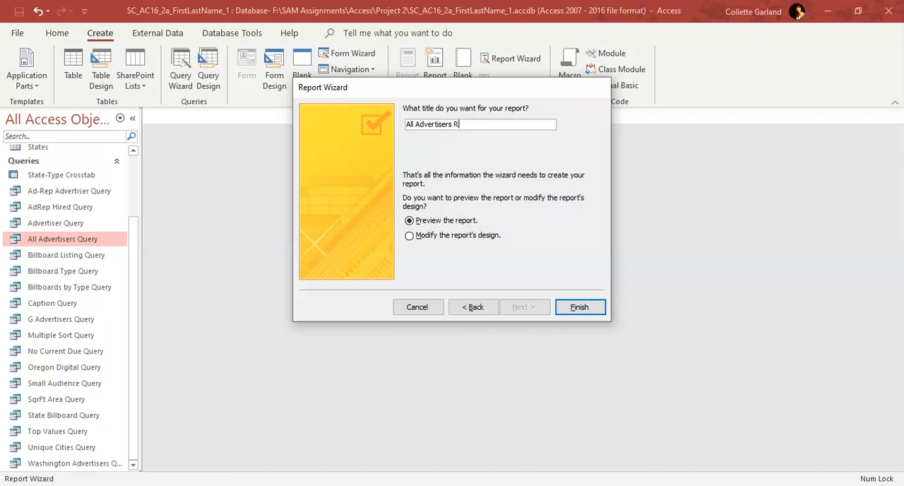
{"action": "type", "text": "eport"}
{"action": "left_click", "coordinate": [565, 307]}
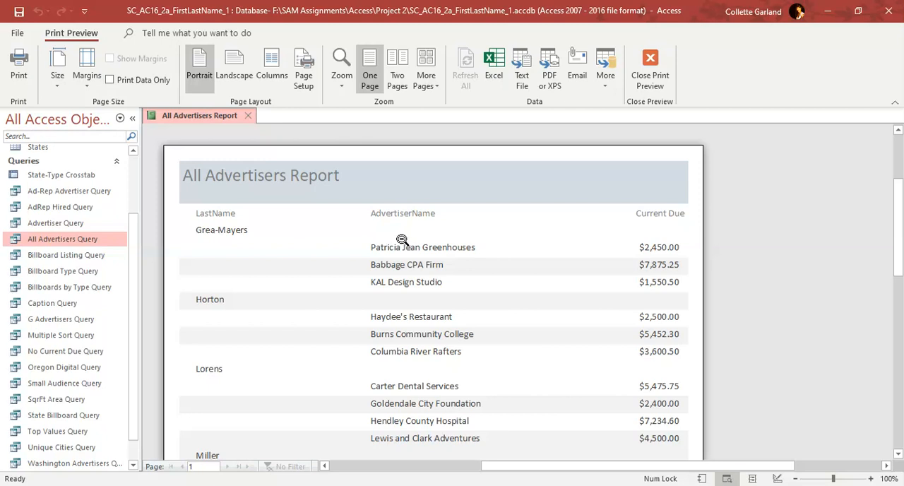
Close the All Advertisers Report
{"action": "right_click", "coordinate": [223, 118]}
{"action": "key", "text": "Escape"}
{"action": "left_click", "coordinate": [249, 115]}
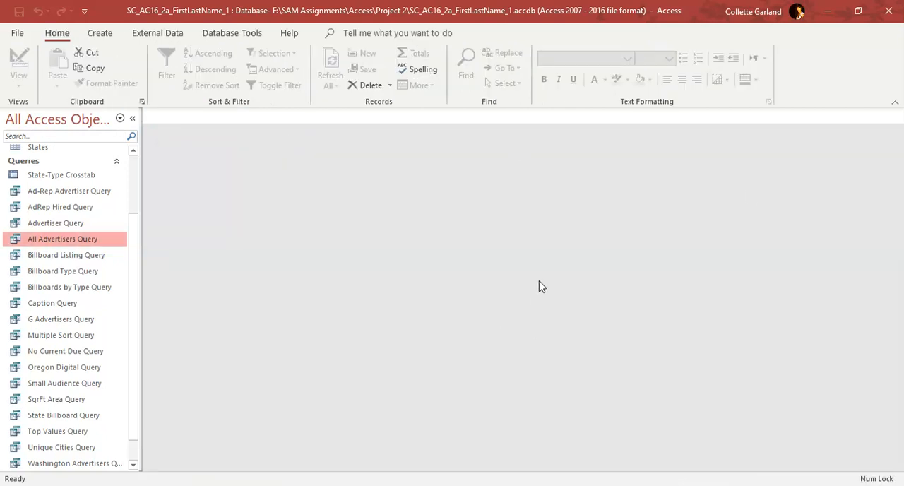